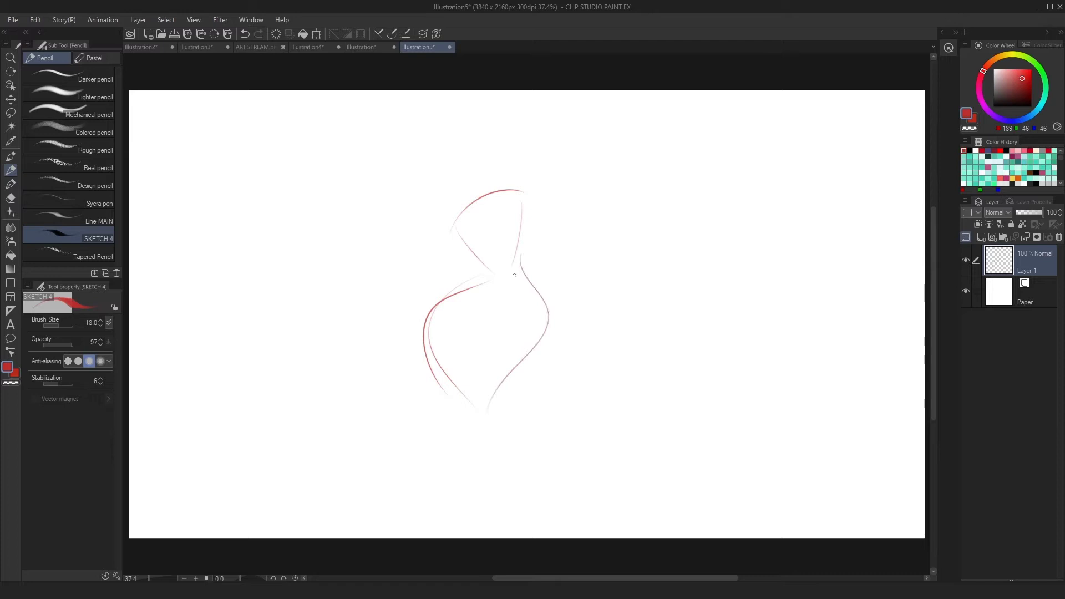
Sketch the pelvis, inner thighs and waist contours inside the figure's rough hip outline in red pencil
{"action": "mouse_move", "coordinate": [500, 298]}
{"action": "left_mouse_down"}
{"action": "mouse_move", "coordinate": [450, 351]}
{"action": "mouse_move", "coordinate": [472, 404]}
{"action": "mouse_move", "coordinate": [478, 326]}
{"action": "mouse_move", "coordinate": [522, 358]}
{"action": "mouse_move", "coordinate": [491, 331]}
{"action": "mouse_move", "coordinate": [521, 313]}
{"action": "mouse_move", "coordinate": [460, 291]}
{"action": "left_mouse_up"}
{"action": "key", "text": "ctrl+z"}
{"action": "left_click_drag", "start_coordinate": [535, 283], "coordinate": [524, 259]}
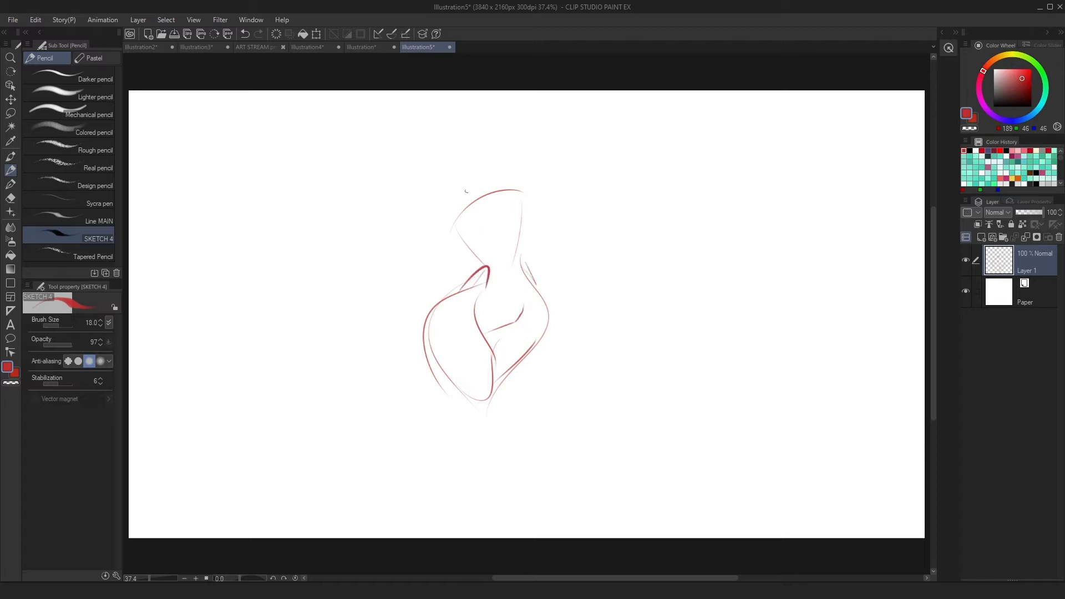
Sketch the chest shapes, the shoulder and both arms around the figure's torso
{"action": "mouse_move", "coordinate": [454, 198]}
{"action": "left_mouse_down"}
{"action": "mouse_move", "coordinate": [482, 224]}
{"action": "mouse_move", "coordinate": [475, 208]}
{"action": "left_mouse_up"}
{"action": "key", "text": "ctrl+z"}
{"action": "left_click_drag", "start_coordinate": [498, 200], "coordinate": [521, 185]}
{"action": "left_click_drag", "start_coordinate": [443, 218], "coordinate": [456, 283]}
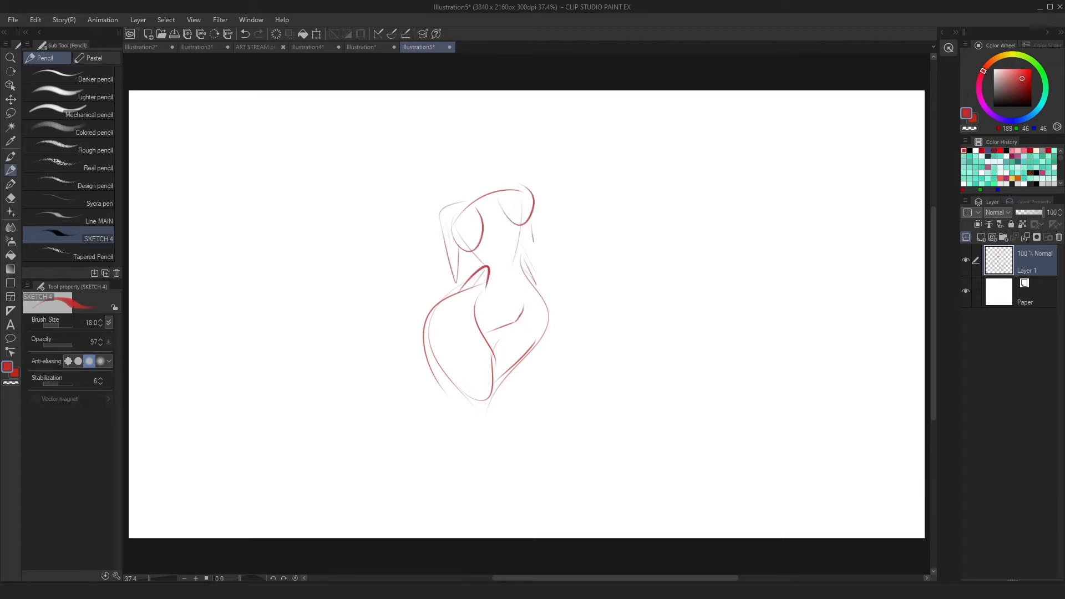
{"action": "mouse_move", "coordinate": [533, 242]}
{"action": "left_mouse_down"}
{"action": "mouse_move", "coordinate": [582, 332]}
{"action": "mouse_move", "coordinate": [561, 325]}
{"action": "left_mouse_up"}
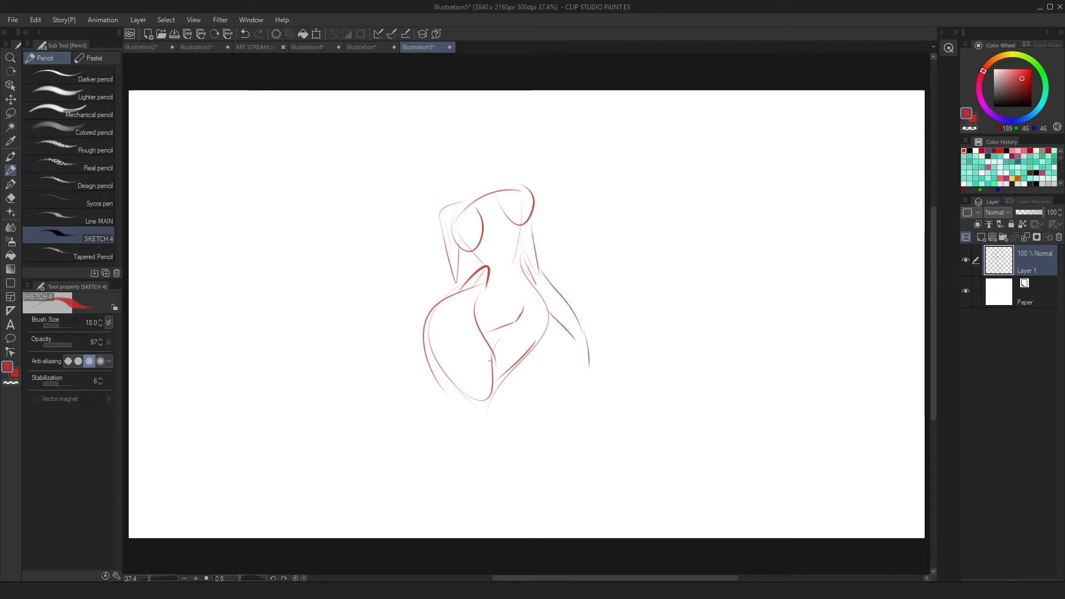
Sketch the overlapping lower legs tapering to a point beneath the figure's thighs
{"action": "left_click_drag", "start_coordinate": [455, 386], "coordinate": [495, 469]}
{"action": "left_click_drag", "start_coordinate": [501, 397], "coordinate": [495, 466]}
{"action": "left_click_drag", "start_coordinate": [538, 333], "coordinate": [504, 399]}
{"action": "key", "text": "ctrl+z"}
{"action": "mouse_move", "coordinate": [486, 339]}
{"action": "left_mouse_down"}
{"action": "mouse_move", "coordinate": [481, 419]}
{"action": "mouse_move", "coordinate": [509, 388]}
{"action": "mouse_move", "coordinate": [502, 435]}
{"action": "left_mouse_up"}
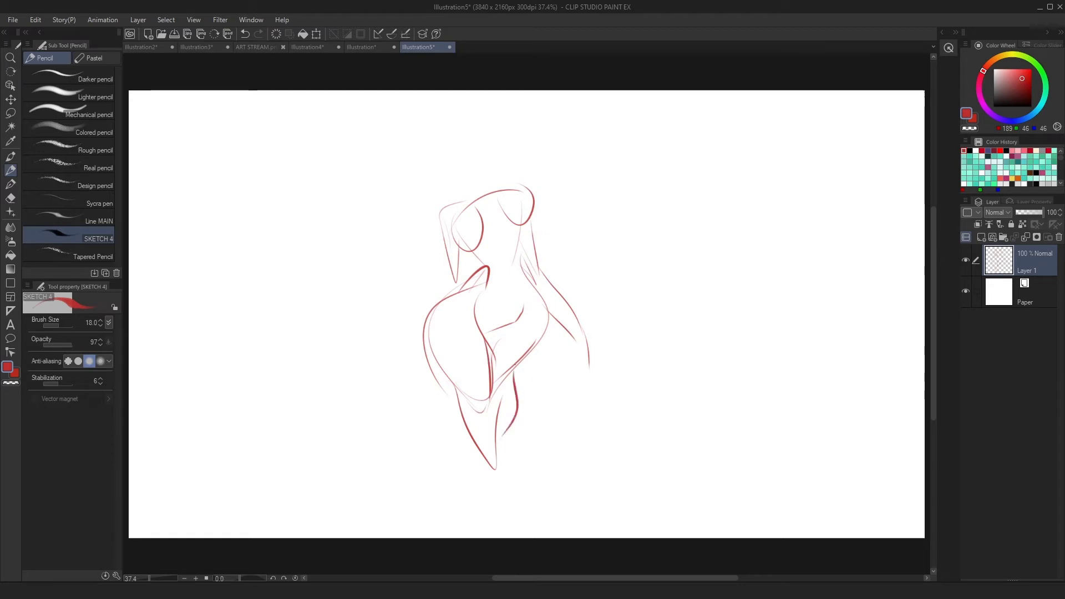
Sketch a long sweeping curved shape beside the outer hip, reaching down to the lower legs
{"action": "mouse_move", "coordinate": [417, 348]}
{"action": "left_mouse_down"}
{"action": "mouse_move", "coordinate": [391, 493]}
{"action": "mouse_move", "coordinate": [388, 476]}
{"action": "left_mouse_up"}
{"action": "key", "text": "ctrl+z"}
{"action": "key", "text": "ctrl+z"}
{"action": "left_click_drag", "start_coordinate": [417, 339], "coordinate": [429, 467]}
{"action": "left_click_drag", "start_coordinate": [406, 364], "coordinate": [398, 447]}
{"action": "left_click_drag", "start_coordinate": [403, 391], "coordinate": [431, 467]}
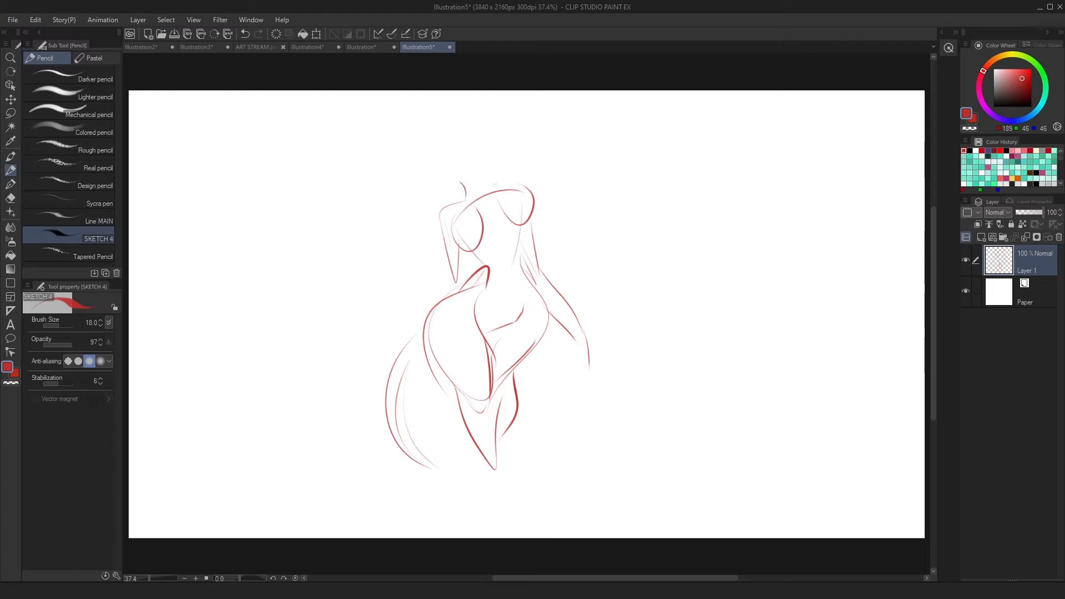
Sketch the forearm at the hip and a round head with an ear shape on each side
{"action": "left_click_drag", "start_coordinate": [443, 254], "coordinate": [448, 299]}
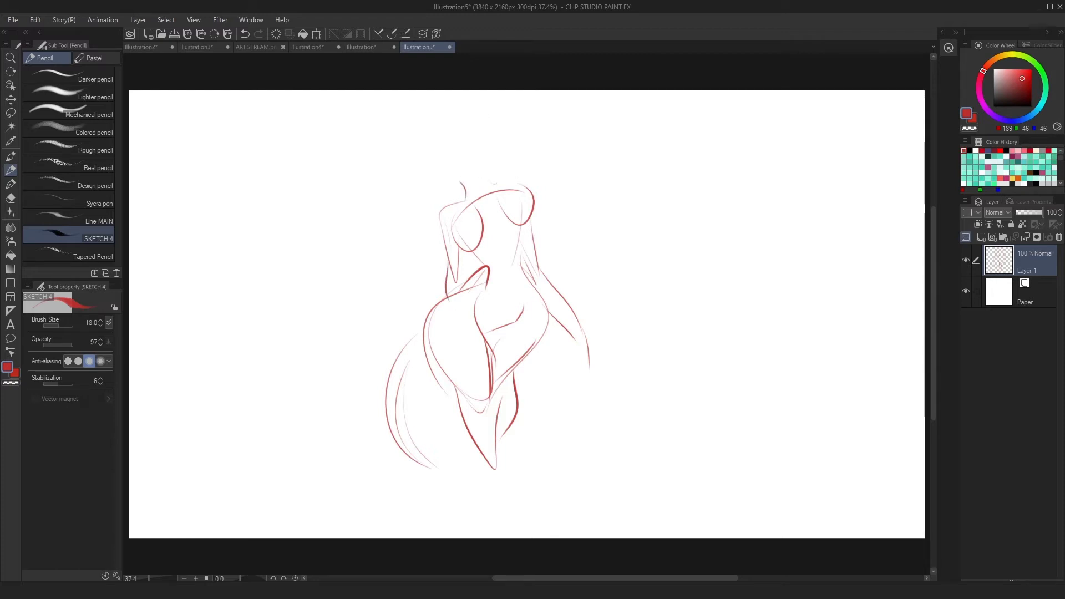
{"action": "mouse_move", "coordinate": [435, 127]}
{"action": "left_mouse_down"}
{"action": "mouse_move", "coordinate": [483, 123]}
{"action": "mouse_move", "coordinate": [520, 153]}
{"action": "left_mouse_up"}
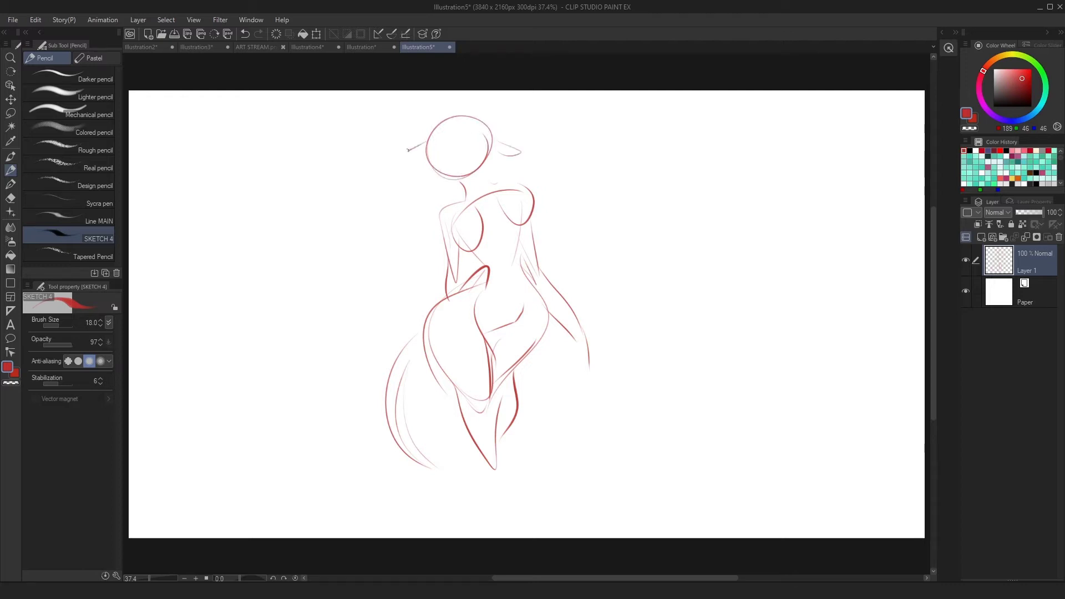
{"action": "left_click_drag", "start_coordinate": [408, 150], "coordinate": [412, 167]}
{"action": "key", "text": "ctrl+z"}
{"action": "mouse_move", "coordinate": [413, 165]}
{"action": "left_mouse_down"}
{"action": "mouse_move", "coordinate": [428, 178]}
{"action": "mouse_move", "coordinate": [444, 238]}
{"action": "left_mouse_up"}
Sketch the neck-to-shoulder line and firm up the lower chest contours
{"action": "mouse_move", "coordinate": [485, 189]}
{"action": "left_mouse_down"}
{"action": "mouse_move", "coordinate": [514, 167]}
{"action": "mouse_move", "coordinate": [530, 201]}
{"action": "mouse_move", "coordinate": [515, 185]}
{"action": "left_mouse_up"}
{"action": "key", "text": "ctrl+z"}
{"action": "mouse_move", "coordinate": [463, 221]}
{"action": "left_mouse_down"}
{"action": "mouse_move", "coordinate": [476, 255]}
{"action": "mouse_move", "coordinate": [492, 222]}
{"action": "mouse_move", "coordinate": [525, 213]}
{"action": "mouse_move", "coordinate": [523, 181]}
{"action": "mouse_move", "coordinate": [527, 206]}
{"action": "left_mouse_up"}
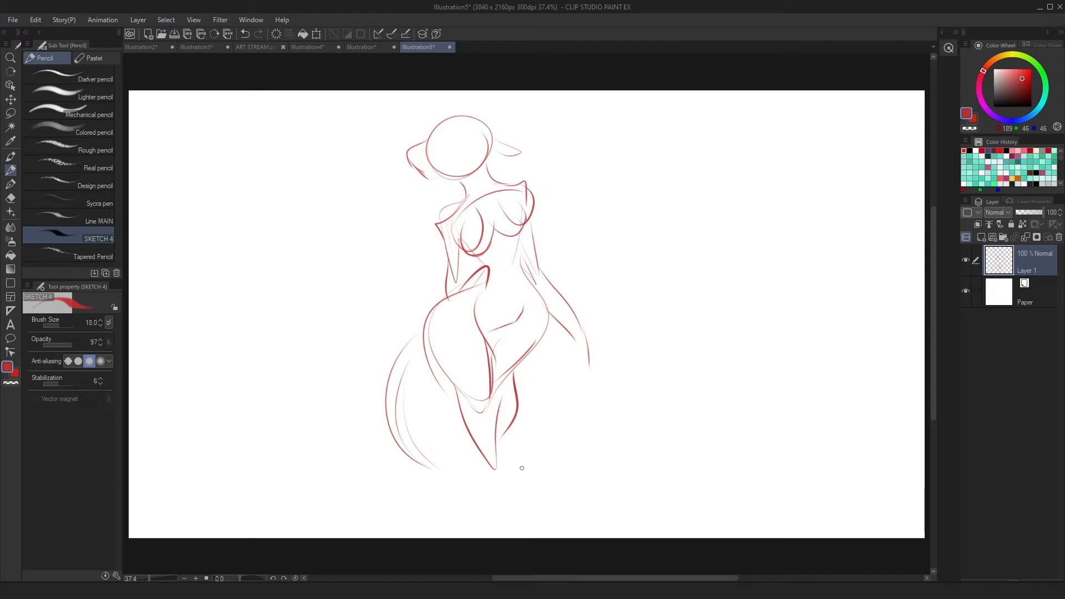
Lasso the hips and legs, transform them to 91% width, 104% height and -5.3° rotation, and clear the selection
{"action": "key", "text": "m"}
{"action": "mouse_move", "coordinate": [556, 458]}
{"action": "left_mouse_down"}
{"action": "mouse_move", "coordinate": [496, 286]}
{"action": "mouse_move", "coordinate": [380, 345]}
{"action": "mouse_move", "coordinate": [571, 449]}
{"action": "left_mouse_up"}
{"action": "left_click", "coordinate": [508, 527]}
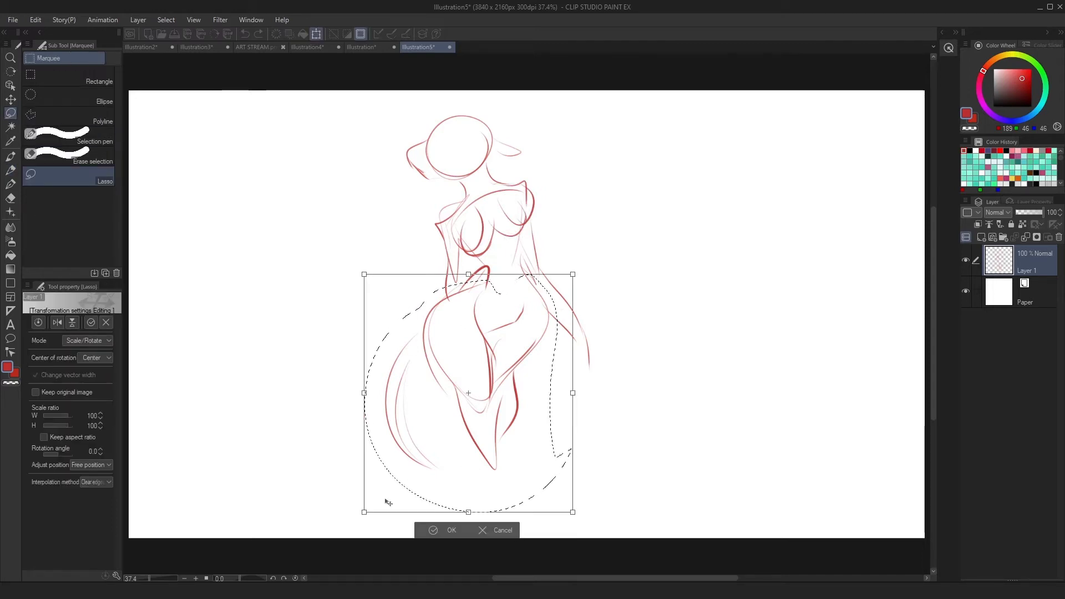
{"action": "left_click_drag", "start_coordinate": [364, 511], "coordinate": [393, 517]}
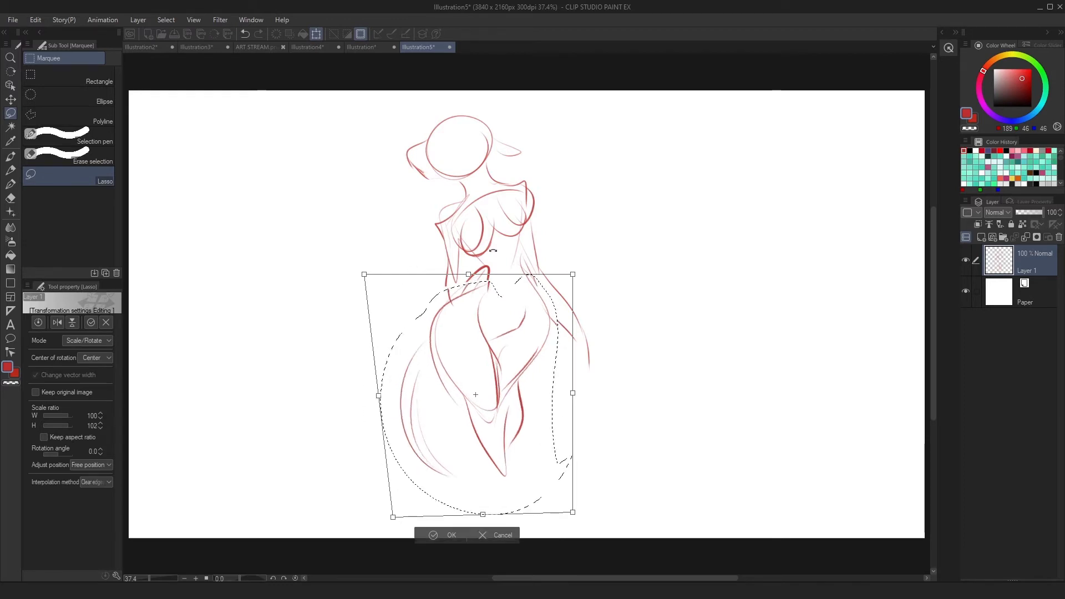
{"action": "left_click_drag", "start_coordinate": [362, 281], "coordinate": [380, 278]}
{"action": "left_click_drag", "start_coordinate": [578, 279], "coordinate": [569, 270]}
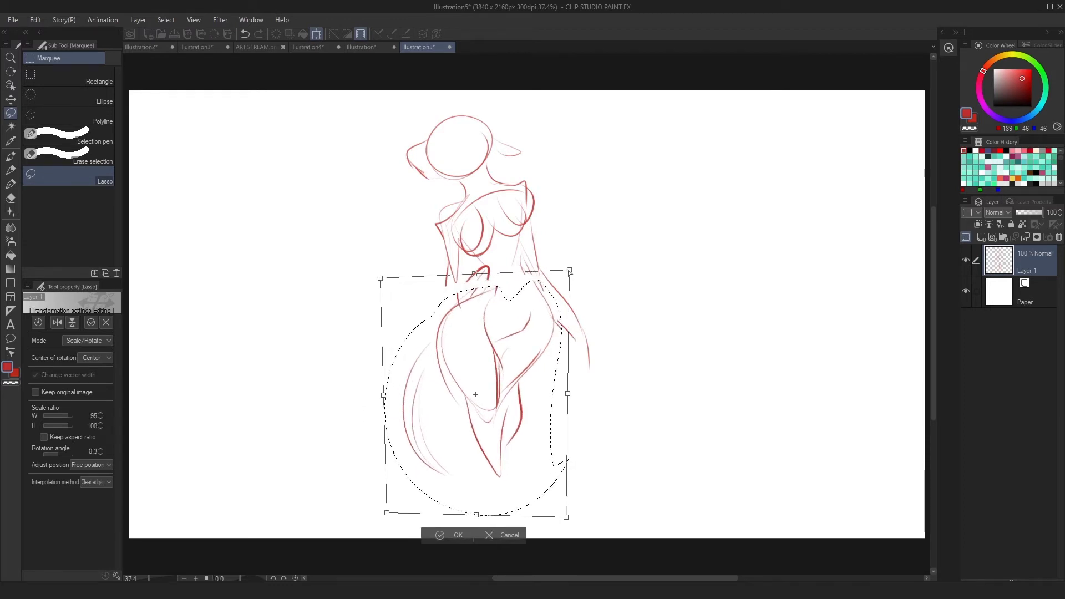
{"action": "left_click_drag", "start_coordinate": [627, 496], "coordinate": [634, 489]}
{"action": "left_click_drag", "start_coordinate": [551, 451], "coordinate": [559, 451]}
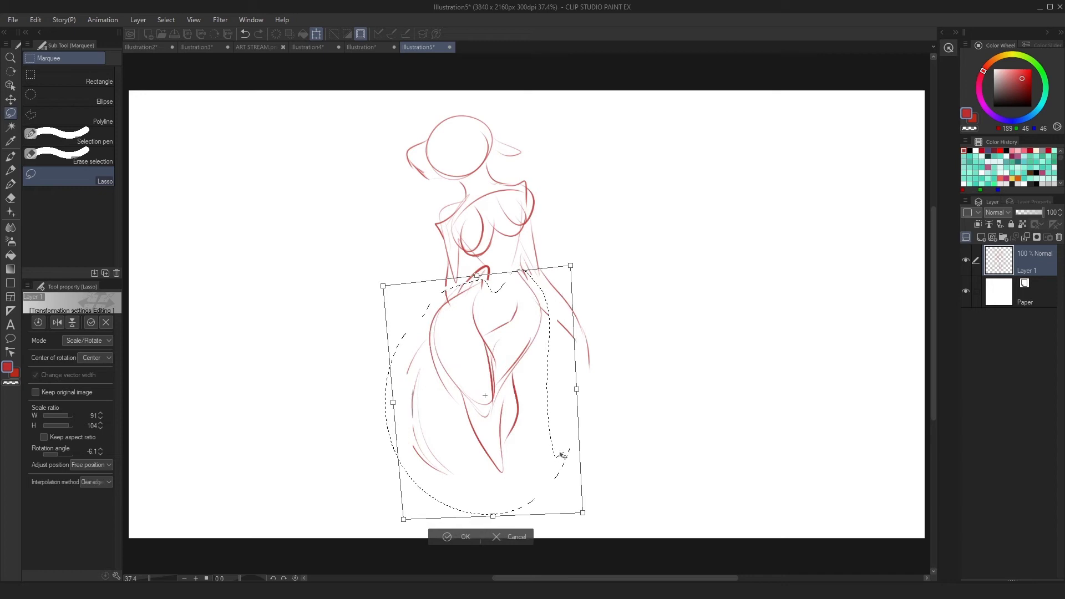
{"action": "mouse_move", "coordinate": [625, 417]}
{"action": "left_mouse_down"}
{"action": "mouse_move", "coordinate": [626, 402]}
{"action": "mouse_move", "coordinate": [611, 418]}
{"action": "left_mouse_up"}
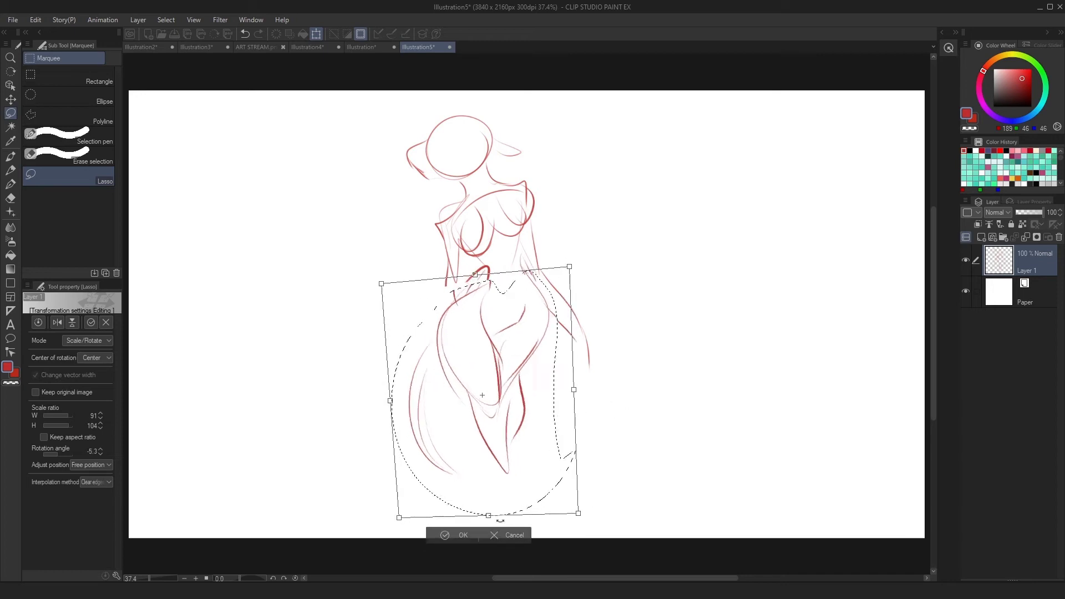
{"action": "left_click", "coordinate": [467, 529]}
{"action": "left_click", "coordinate": [166, 20]}
{"action": "left_click", "coordinate": [177, 46]}
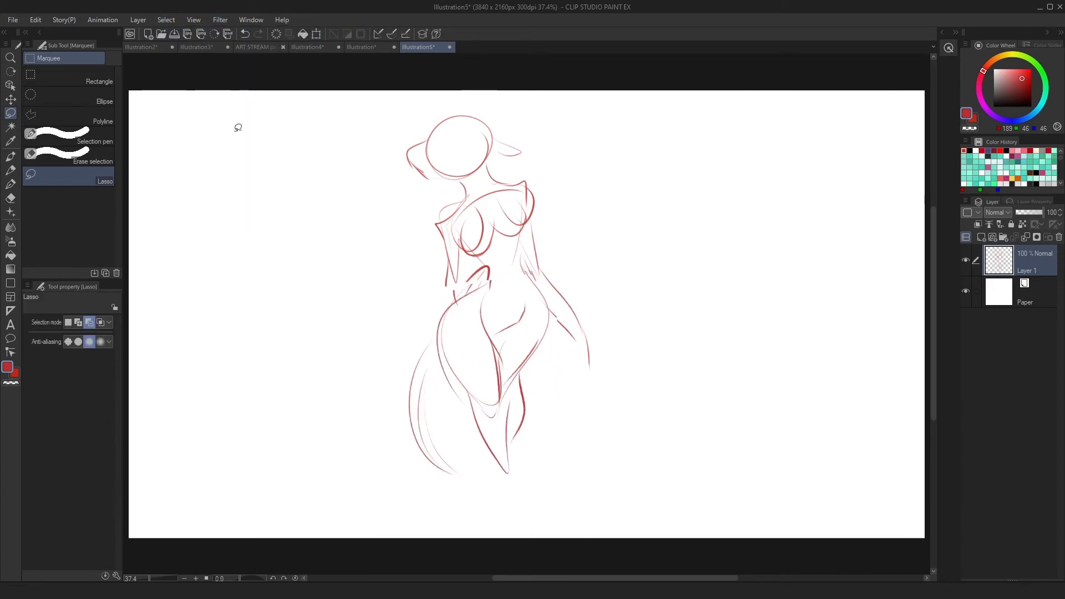
Lower the rough sketch layer's opacity to 20% and add a new layer above it for pencil work
{"action": "left_click_drag", "start_coordinate": [1038, 213], "coordinate": [1020, 226]}
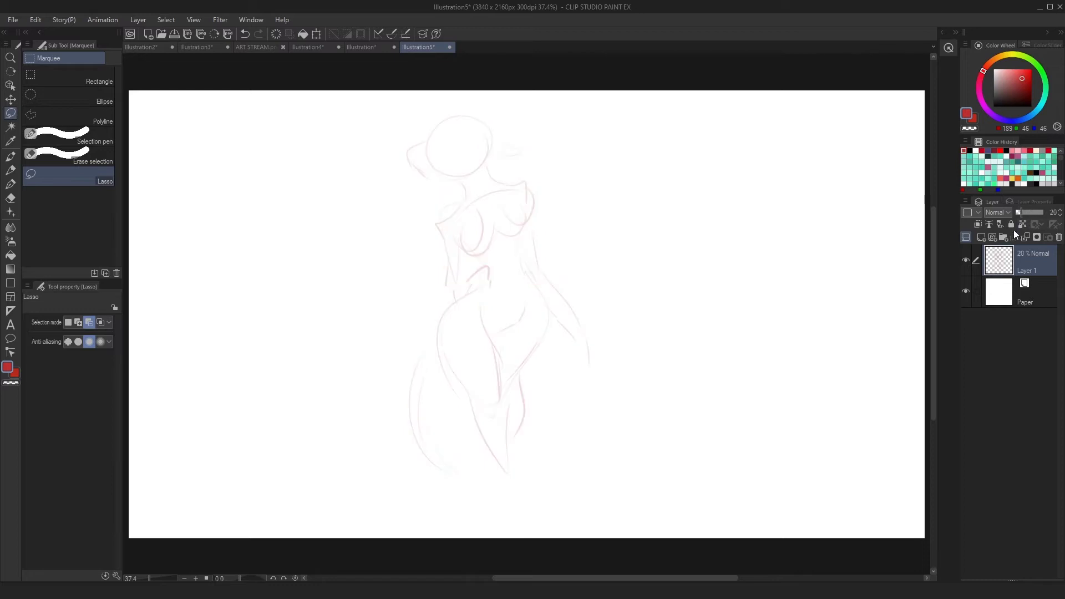
{"action": "left_click", "coordinate": [981, 236]}
{"action": "left_click", "coordinate": [11, 170]}
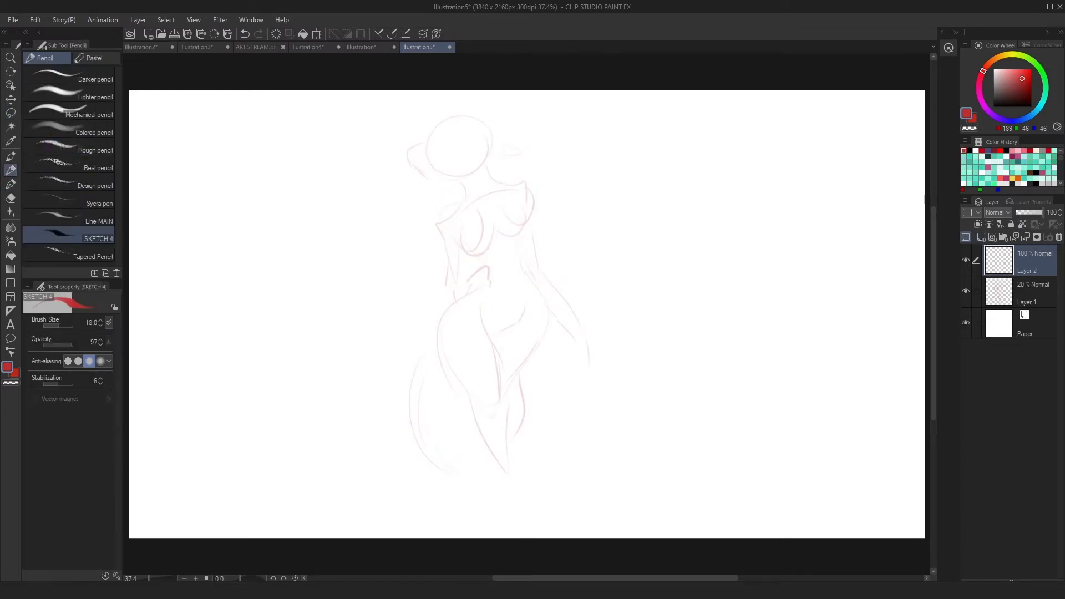
Redraw the pelvis, thighs, knees and lower legs over the faded sketch with the SKETCH 4 pencil
{"action": "mouse_move", "coordinate": [488, 280]}
{"action": "left_mouse_down"}
{"action": "mouse_move", "coordinate": [466, 299]}
{"action": "mouse_move", "coordinate": [488, 281]}
{"action": "left_mouse_up"}
{"action": "mouse_move", "coordinate": [502, 330]}
{"action": "left_mouse_down"}
{"action": "mouse_move", "coordinate": [526, 276]}
{"action": "mouse_move", "coordinate": [502, 336]}
{"action": "mouse_move", "coordinate": [512, 329]}
{"action": "left_mouse_up"}
{"action": "key", "text": "ctrl+z"}
{"action": "left_click_drag", "start_coordinate": [517, 324], "coordinate": [528, 283]}
{"action": "mouse_move", "coordinate": [462, 300]}
{"action": "left_mouse_down"}
{"action": "mouse_move", "coordinate": [434, 366]}
{"action": "mouse_move", "coordinate": [449, 309]}
{"action": "mouse_move", "coordinate": [474, 399]}
{"action": "mouse_move", "coordinate": [498, 387]}
{"action": "left_mouse_up"}
{"action": "key", "text": "ctrl+z"}
{"action": "left_click_drag", "start_coordinate": [485, 328], "coordinate": [499, 391]}
{"action": "mouse_move", "coordinate": [514, 329]}
{"action": "left_mouse_down"}
{"action": "mouse_move", "coordinate": [540, 306]}
{"action": "mouse_move", "coordinate": [489, 453]}
{"action": "mouse_move", "coordinate": [502, 470]}
{"action": "left_mouse_up"}
{"action": "left_click_drag", "start_coordinate": [518, 376], "coordinate": [509, 444]}
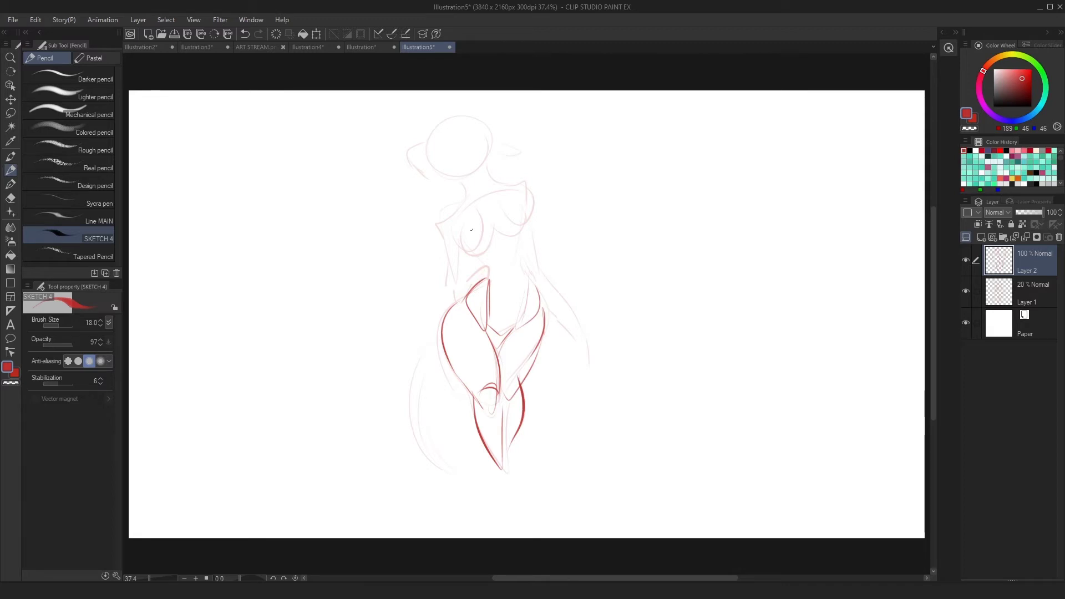
Redraw the ribcage, abdomen line and breasts over the faded torso sketch
{"action": "left_click_drag", "start_coordinate": [463, 233], "coordinate": [496, 265]}
{"action": "left_click_drag", "start_coordinate": [517, 201], "coordinate": [502, 257]}
{"action": "left_click_drag", "start_coordinate": [463, 210], "coordinate": [517, 199]}
{"action": "left_click_drag", "start_coordinate": [520, 224], "coordinate": [522, 250]}
{"action": "mouse_move", "coordinate": [516, 199]}
{"action": "left_mouse_down"}
{"action": "mouse_move", "coordinate": [528, 286]}
{"action": "mouse_move", "coordinate": [505, 317]}
{"action": "left_mouse_up"}
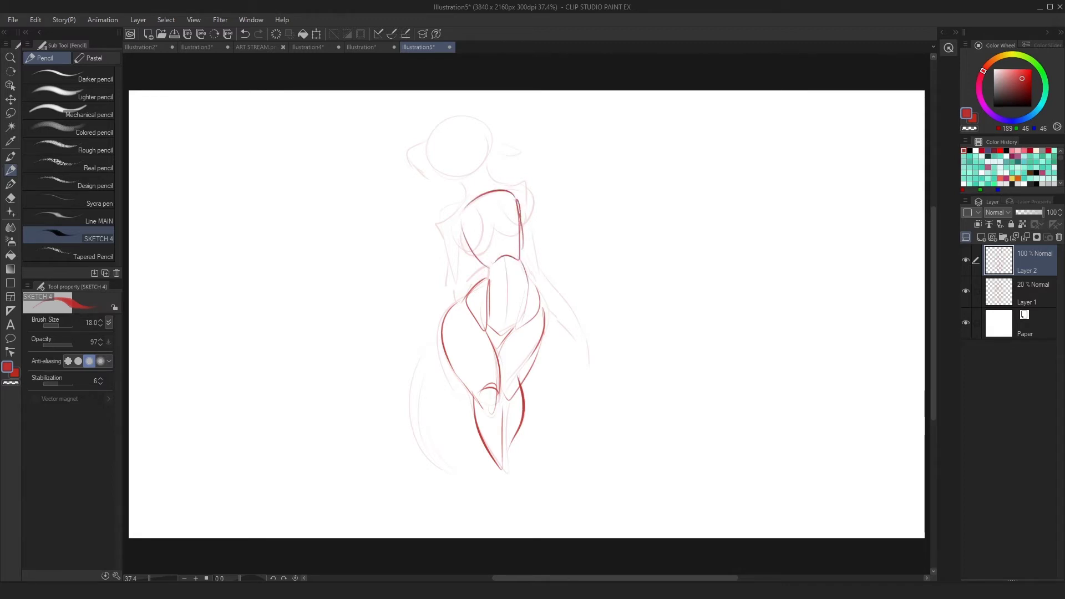
{"action": "mouse_move", "coordinate": [463, 216]}
{"action": "left_mouse_down"}
{"action": "mouse_move", "coordinate": [489, 247]}
{"action": "mouse_move", "coordinate": [527, 245]}
{"action": "left_mouse_up"}
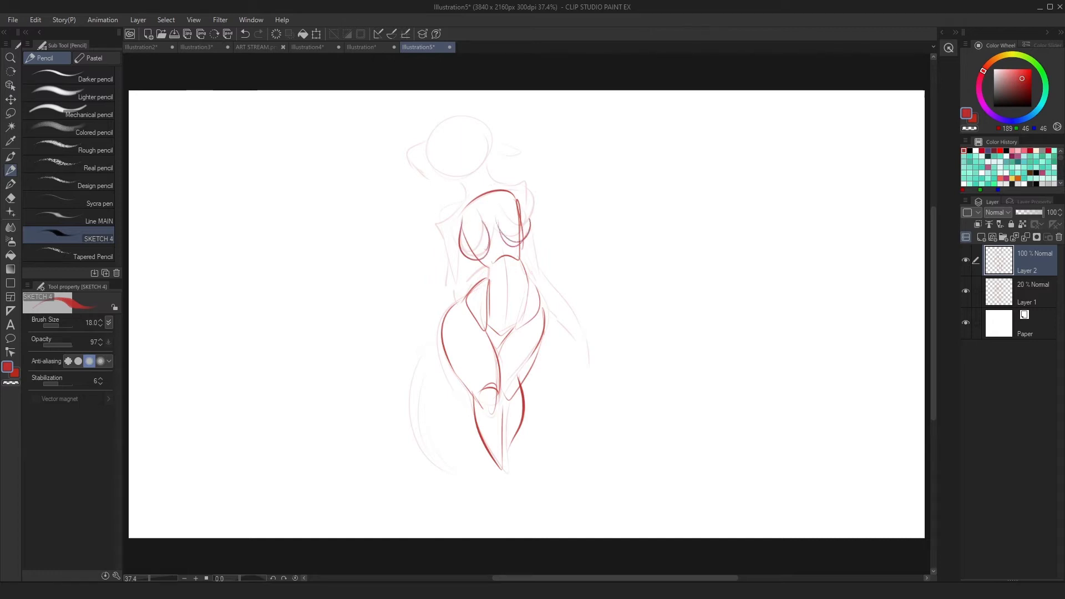
{"action": "left_click_drag", "start_coordinate": [521, 204], "coordinate": [498, 228]}
Redraw both shoulders and arms, with one arm extending down to a simple hand beside the thigh
{"action": "left_click_drag", "start_coordinate": [503, 183], "coordinate": [523, 193]}
{"action": "mouse_move", "coordinate": [460, 224]}
{"action": "left_mouse_down"}
{"action": "mouse_move", "coordinate": [455, 285]}
{"action": "mouse_move", "coordinate": [448, 309]}
{"action": "left_mouse_up"}
{"action": "mouse_move", "coordinate": [518, 189]}
{"action": "left_mouse_down"}
{"action": "mouse_move", "coordinate": [554, 240]}
{"action": "mouse_move", "coordinate": [540, 279]}
{"action": "mouse_move", "coordinate": [522, 256]}
{"action": "mouse_move", "coordinate": [569, 314]}
{"action": "left_mouse_up"}
{"action": "key", "text": "ctrl+z"}
{"action": "mouse_move", "coordinate": [529, 280]}
{"action": "left_mouse_down"}
{"action": "mouse_move", "coordinate": [556, 295]}
{"action": "mouse_move", "coordinate": [574, 366]}
{"action": "left_mouse_up"}
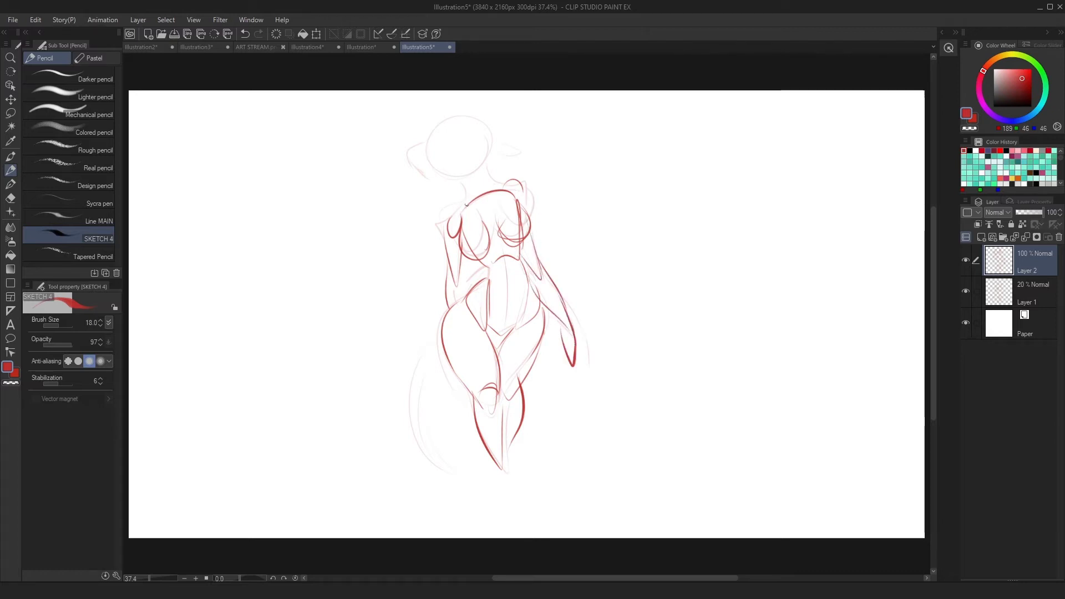
Draw the neck, the navel and a round head outline with a small face mark
{"action": "left_click_drag", "start_coordinate": [461, 180], "coordinate": [470, 203]}
{"action": "left_click_drag", "start_coordinate": [480, 166], "coordinate": [492, 191]}
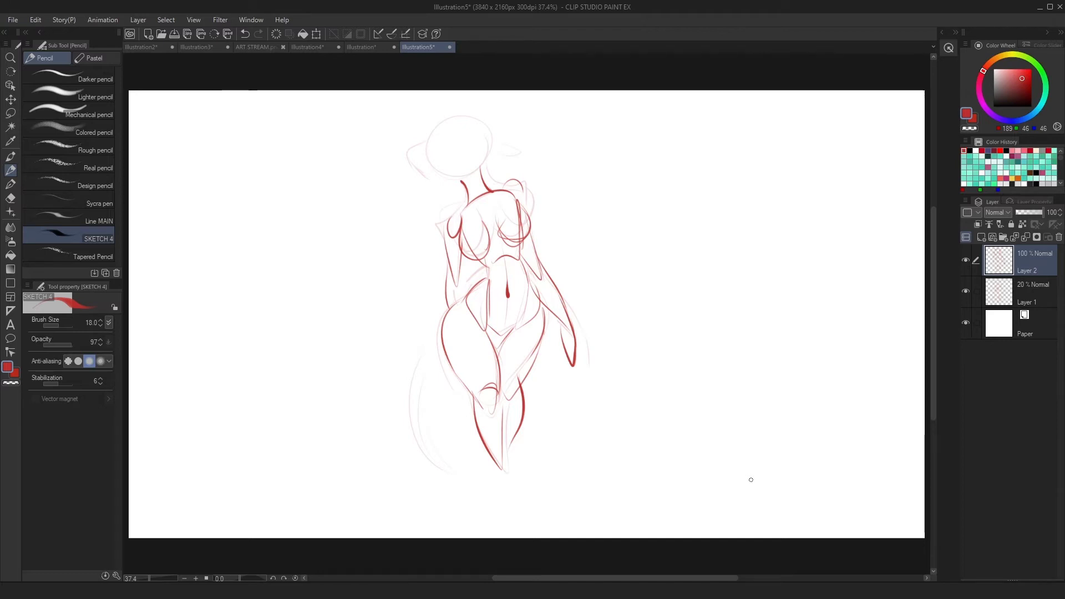
{"action": "mouse_move", "coordinate": [430, 169]}
{"action": "left_mouse_down"}
{"action": "mouse_move", "coordinate": [456, 185]}
{"action": "mouse_move", "coordinate": [477, 167]}
{"action": "left_mouse_up"}
{"action": "key", "text": "ctrl+z"}
{"action": "mouse_move", "coordinate": [441, 123]}
{"action": "left_mouse_down"}
{"action": "mouse_move", "coordinate": [438, 183]}
{"action": "mouse_move", "coordinate": [470, 127]}
{"action": "mouse_move", "coordinate": [485, 148]}
{"action": "mouse_move", "coordinate": [447, 124]}
{"action": "left_mouse_up"}
{"action": "key", "text": "ctrl+z"}
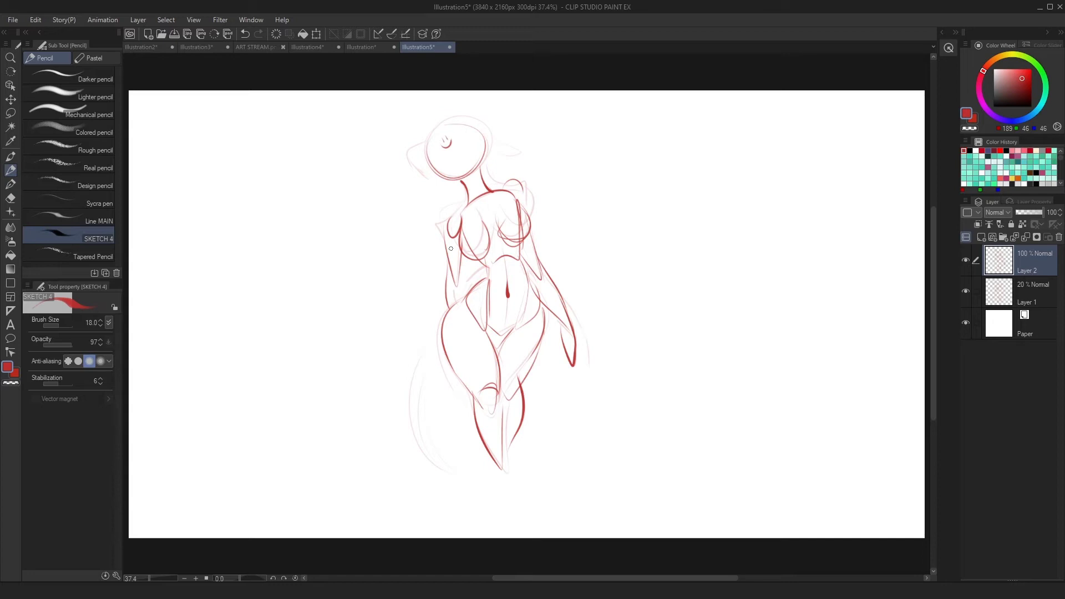
Draw the collarbones across the upper chest and reinforce the outer hip contour
{"action": "left_click_drag", "start_coordinate": [456, 214], "coordinate": [515, 185]}
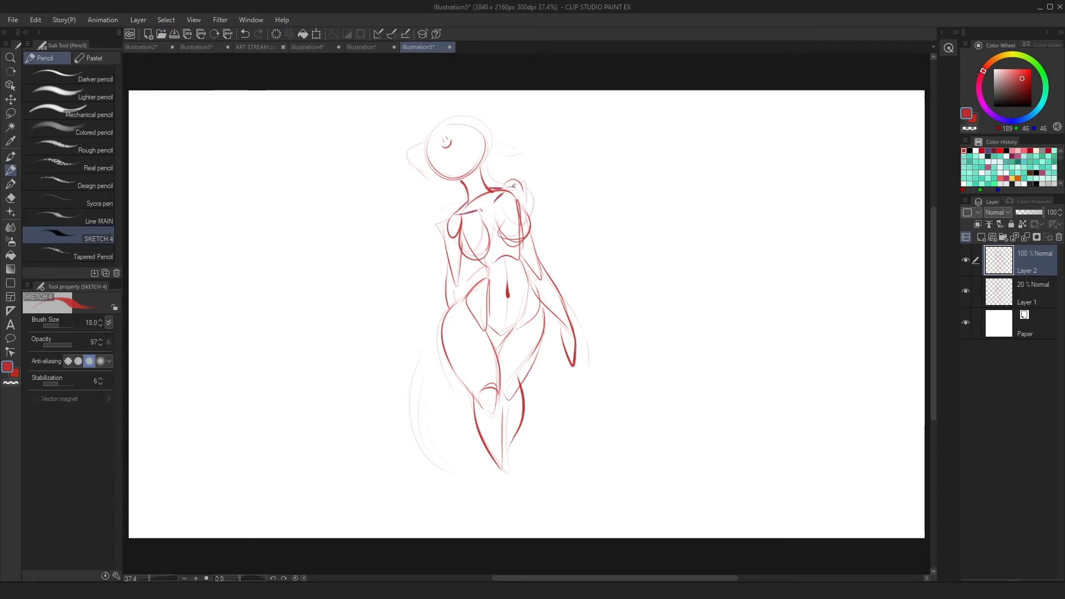
{"action": "left_click_drag", "start_coordinate": [444, 344], "coordinate": [468, 294]}
{"action": "mouse_move", "coordinate": [437, 352]}
{"action": "left_mouse_down"}
{"action": "mouse_move", "coordinate": [426, 465]}
{"action": "mouse_move", "coordinate": [411, 447]}
{"action": "left_mouse_up"}
{"action": "key", "text": "ctrl+z"}
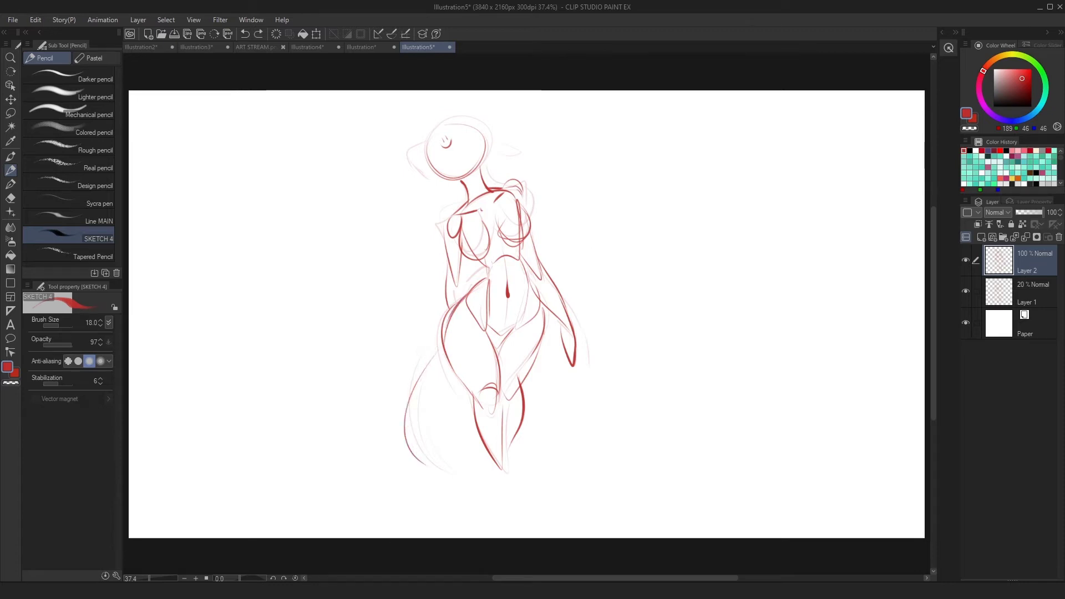
{"action": "key", "text": "ctrl+z"}
{"action": "left_click_drag", "start_coordinate": [440, 335], "coordinate": [437, 342]}
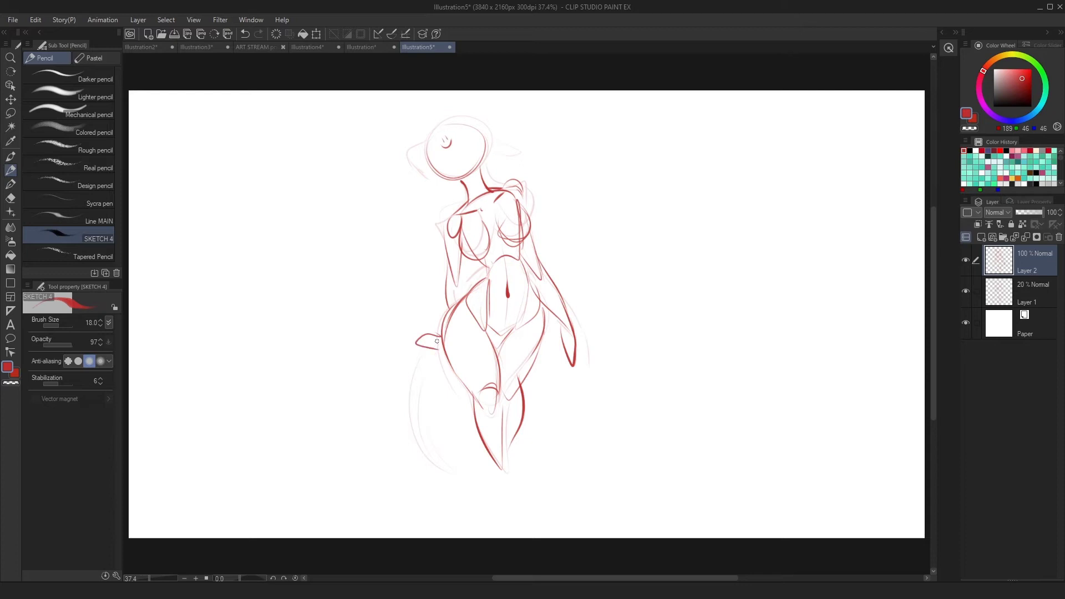
{"action": "key", "text": "ctrl+z"}
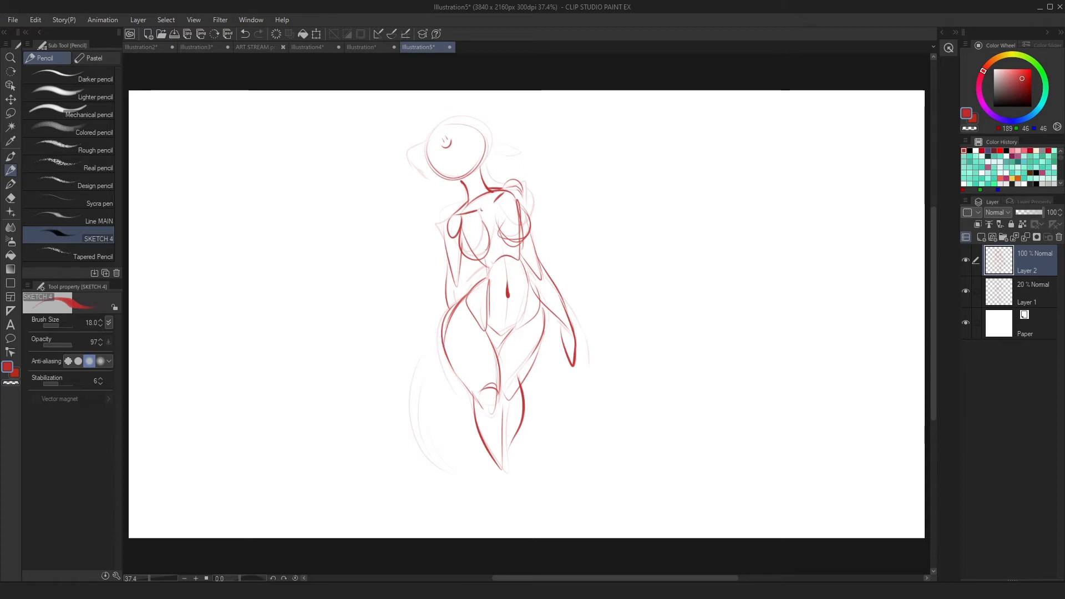
Erase the straight arm near the waist and redraw it bent at the elbow with the hand on the hip
{"action": "key", "text": "e"}
{"action": "left_click_drag", "start_coordinate": [446, 242], "coordinate": [454, 283]}
{"action": "mouse_move", "coordinate": [450, 222]}
{"action": "left_mouse_down"}
{"action": "mouse_move", "coordinate": [460, 254]}
{"action": "mouse_move", "coordinate": [425, 279]}
{"action": "mouse_move", "coordinate": [448, 301]}
{"action": "mouse_move", "coordinate": [462, 296]}
{"action": "left_mouse_up"}
{"action": "key", "text": "p"}
{"action": "mouse_move", "coordinate": [458, 235]}
{"action": "left_mouse_down"}
{"action": "mouse_move", "coordinate": [437, 269]}
{"action": "mouse_move", "coordinate": [480, 274]}
{"action": "mouse_move", "coordinate": [464, 300]}
{"action": "left_mouse_up"}
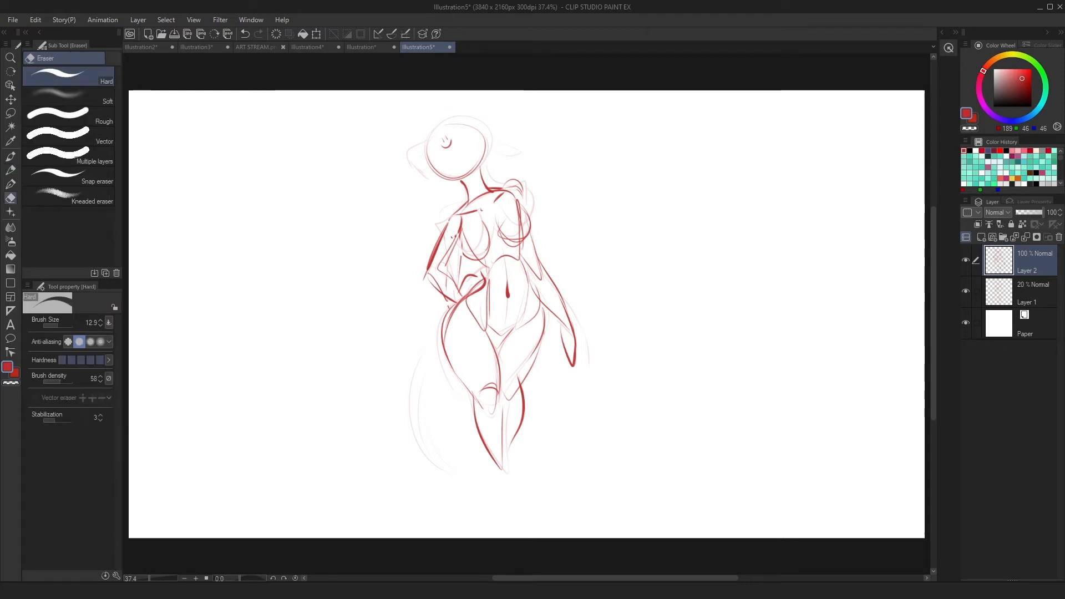
{"action": "key", "text": "ctrl+z"}
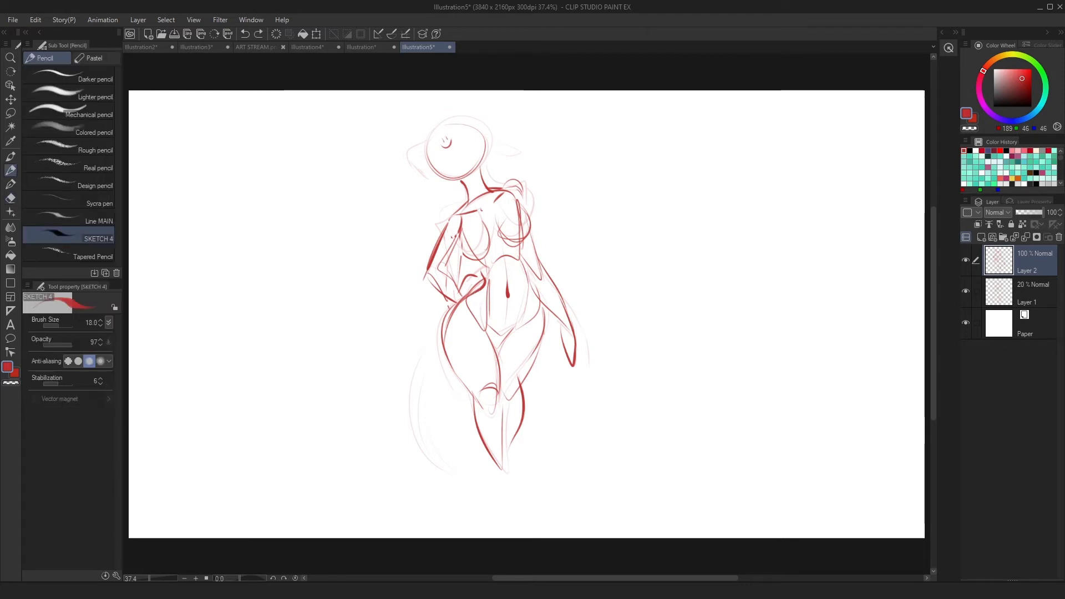
Draw simple facial features inside the head and handwrite "ANON IS A STINKY" beside it
{"action": "mouse_move", "coordinate": [438, 150]}
{"action": "left_mouse_down"}
{"action": "mouse_move", "coordinate": [511, 167]}
{"action": "mouse_move", "coordinate": [535, 145]}
{"action": "left_mouse_up"}
{"action": "left_click_drag", "start_coordinate": [544, 146], "coordinate": [547, 138]}
{"action": "left_click_drag", "start_coordinate": [531, 182], "coordinate": [549, 172]}
{"action": "left_click_drag", "start_coordinate": [554, 160], "coordinate": [565, 154]}
{"action": "left_click_drag", "start_coordinate": [560, 157], "coordinate": [584, 146]}
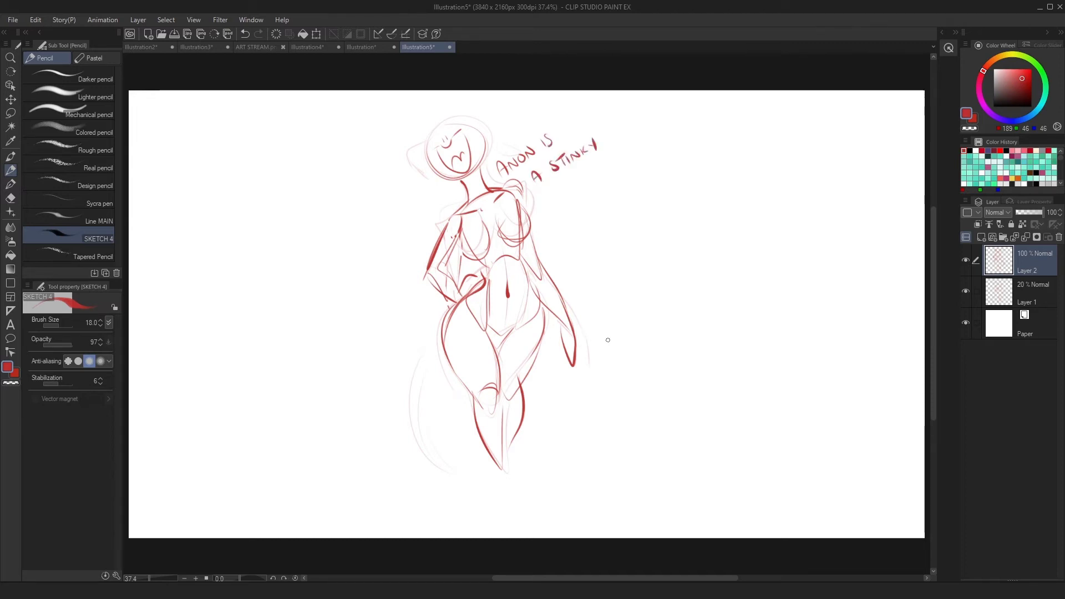
Erase the overlapping lines on the outer breast and redraw its contour with a heavier stroke
{"action": "key", "text": "e"}
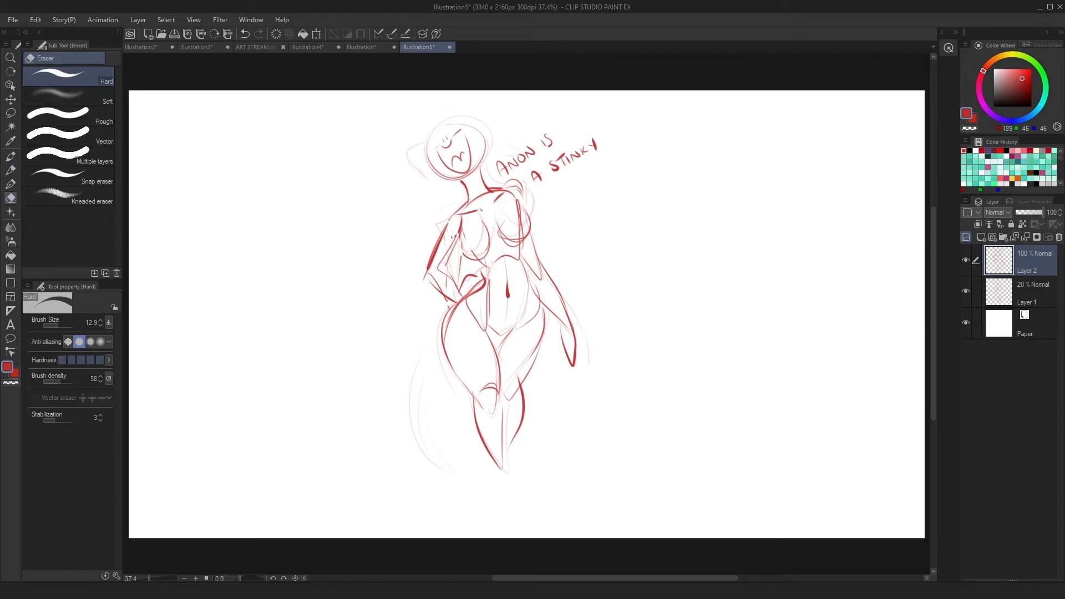
{"action": "mouse_move", "coordinate": [519, 235]}
{"action": "left_mouse_down"}
{"action": "mouse_move", "coordinate": [519, 207]}
{"action": "mouse_move", "coordinate": [500, 228]}
{"action": "mouse_move", "coordinate": [516, 241]}
{"action": "left_mouse_up"}
{"action": "key", "text": "p"}
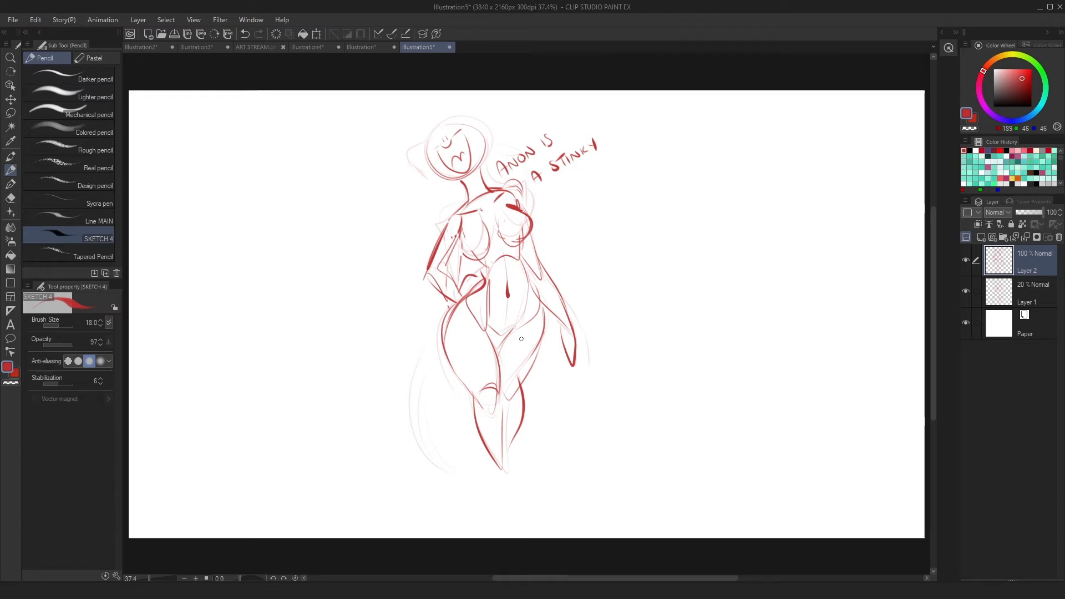
Add a new layer and shade the bent arm, under the breasts and the pelvis with a 146.2 brush size
{"action": "left_click", "coordinate": [982, 237]}
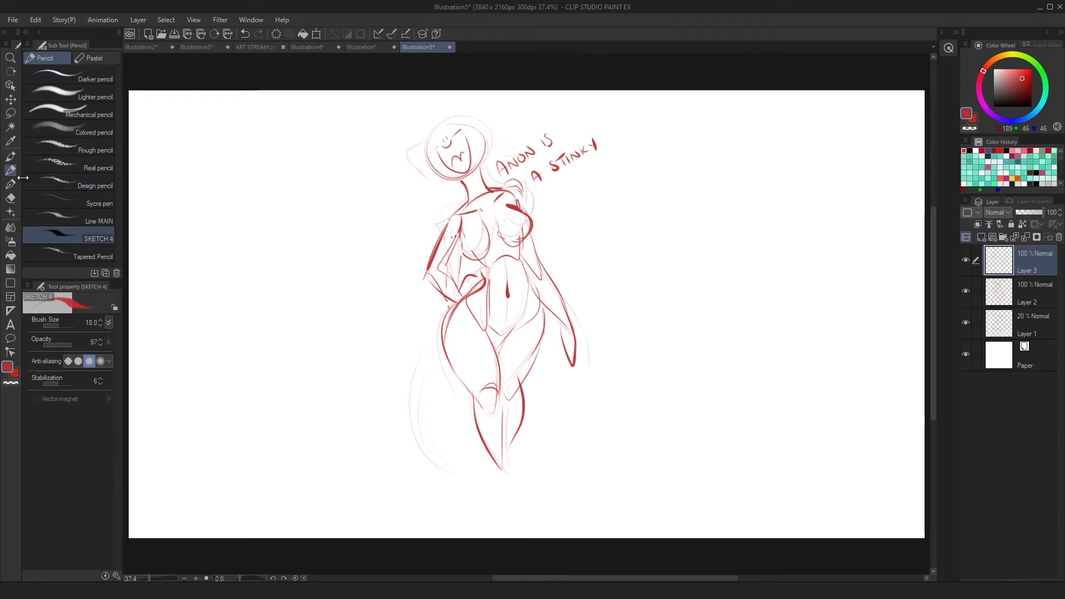
{"action": "left_click", "coordinate": [66, 325]}
{"action": "mouse_move", "coordinate": [454, 297]}
{"action": "left_mouse_down"}
{"action": "mouse_move", "coordinate": [432, 277]}
{"action": "mouse_move", "coordinate": [458, 247]}
{"action": "mouse_move", "coordinate": [462, 220]}
{"action": "mouse_move", "coordinate": [488, 266]}
{"action": "mouse_move", "coordinate": [477, 244]}
{"action": "mouse_move", "coordinate": [491, 239]}
{"action": "mouse_move", "coordinate": [498, 265]}
{"action": "mouse_move", "coordinate": [515, 244]}
{"action": "left_mouse_up"}
{"action": "mouse_move", "coordinate": [472, 306]}
{"action": "left_mouse_down"}
{"action": "mouse_move", "coordinate": [497, 343]}
{"action": "mouse_move", "coordinate": [498, 327]}
{"action": "mouse_move", "coordinate": [541, 316]}
{"action": "left_mouse_up"}
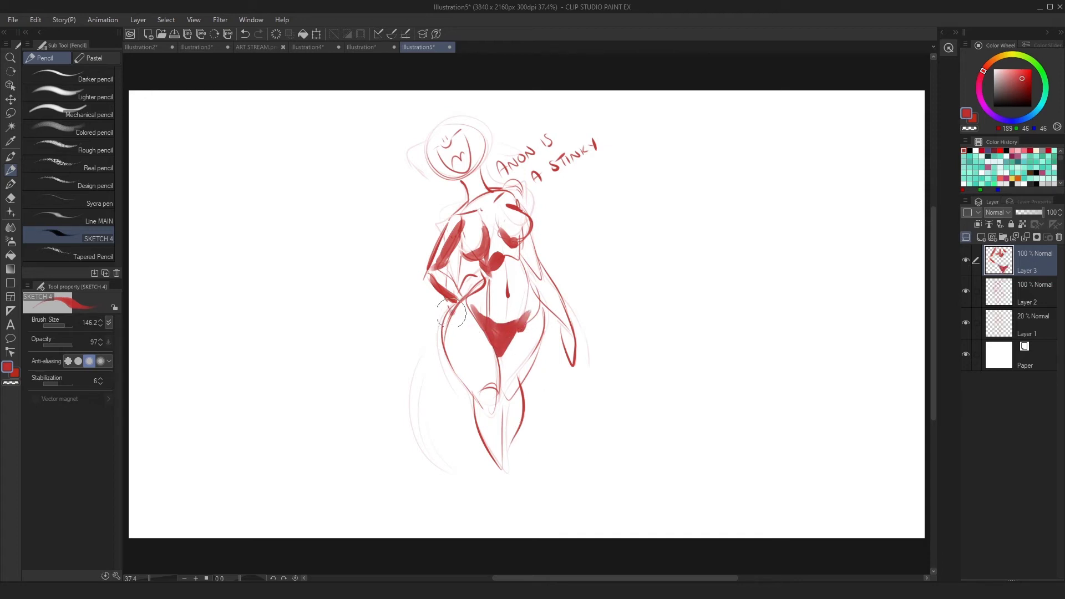
{"action": "key", "text": "ctrl+z"}
Shade the edges of both thighs, the knee area and the lower leg with red brush strokes
{"action": "mouse_move", "coordinate": [450, 318]}
{"action": "left_mouse_down"}
{"action": "mouse_move", "coordinate": [478, 398]}
{"action": "mouse_move", "coordinate": [498, 388]}
{"action": "mouse_move", "coordinate": [498, 361]}
{"action": "mouse_move", "coordinate": [478, 409]}
{"action": "mouse_move", "coordinate": [500, 402]}
{"action": "mouse_move", "coordinate": [503, 448]}
{"action": "left_mouse_up"}
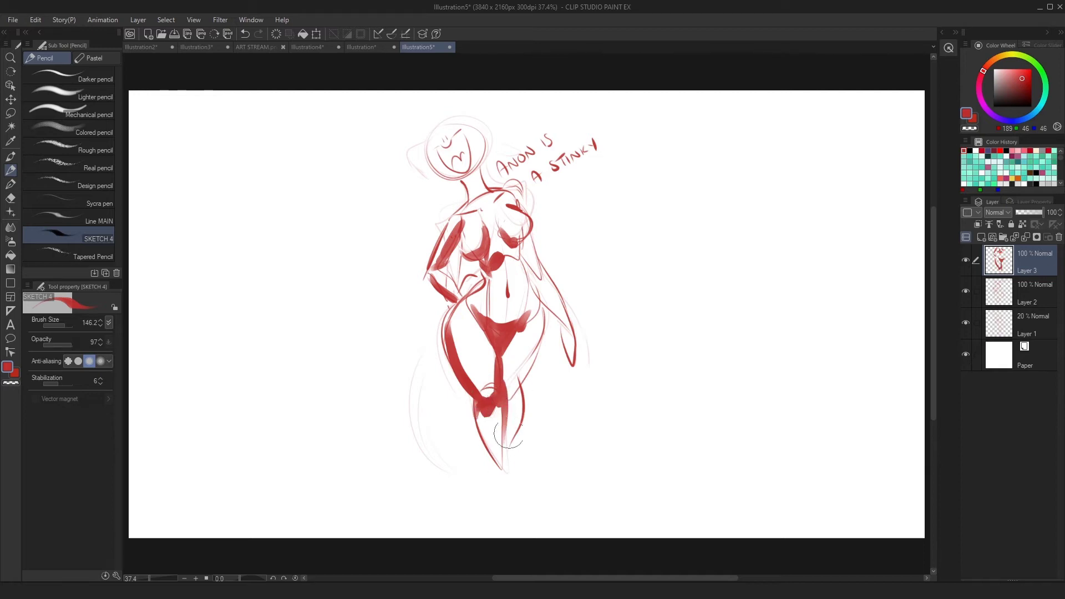
{"action": "left_click_drag", "start_coordinate": [518, 397], "coordinate": [504, 467]}
{"action": "mouse_move", "coordinate": [505, 373]}
{"action": "left_mouse_down"}
{"action": "mouse_move", "coordinate": [502, 383]}
{"action": "mouse_move", "coordinate": [539, 336]}
{"action": "mouse_move", "coordinate": [502, 348]}
{"action": "mouse_move", "coordinate": [502, 383]}
{"action": "left_mouse_up"}
{"action": "left_click_drag", "start_coordinate": [531, 345], "coordinate": [513, 380]}
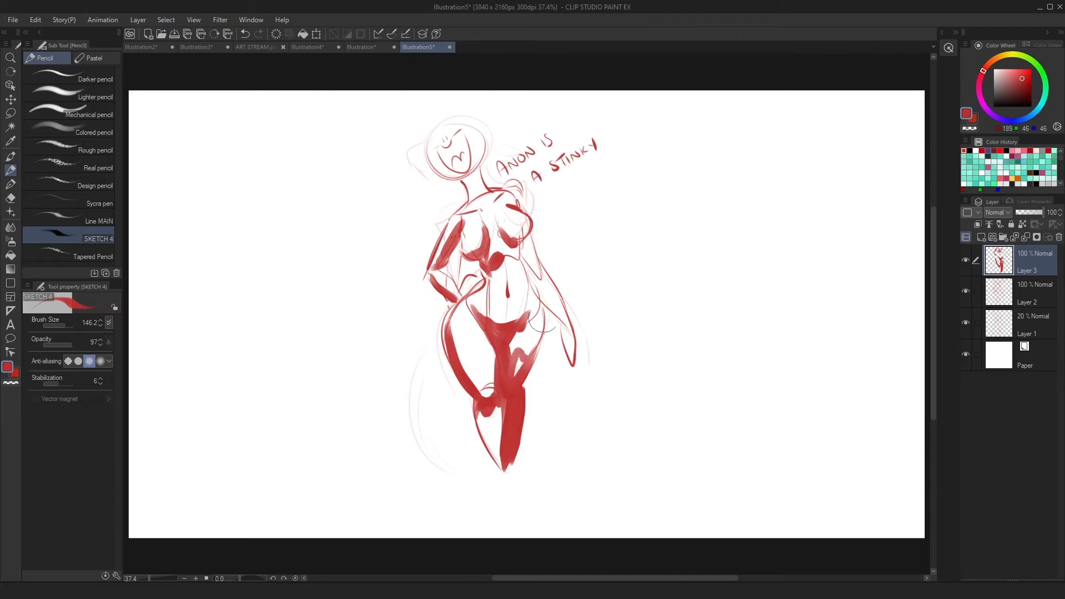
Block in red shadows on the hanging arm, the ribs, the front knee, the neck and the lower belly
{"action": "mouse_move", "coordinate": [520, 248]}
{"action": "left_mouse_down"}
{"action": "mouse_move", "coordinate": [530, 266]}
{"action": "mouse_move", "coordinate": [538, 260]}
{"action": "mouse_move", "coordinate": [524, 280]}
{"action": "mouse_move", "coordinate": [532, 289]}
{"action": "mouse_move", "coordinate": [477, 327]}
{"action": "left_mouse_up"}
{"action": "mouse_move", "coordinate": [533, 305]}
{"action": "left_mouse_down"}
{"action": "mouse_move", "coordinate": [494, 330]}
{"action": "mouse_move", "coordinate": [502, 358]}
{"action": "mouse_move", "coordinate": [560, 322]}
{"action": "mouse_move", "coordinate": [553, 295]}
{"action": "mouse_move", "coordinate": [564, 338]}
{"action": "left_mouse_up"}
{"action": "mouse_move", "coordinate": [484, 264]}
{"action": "left_mouse_down"}
{"action": "mouse_move", "coordinate": [521, 270]}
{"action": "mouse_move", "coordinate": [529, 251]}
{"action": "left_mouse_up"}
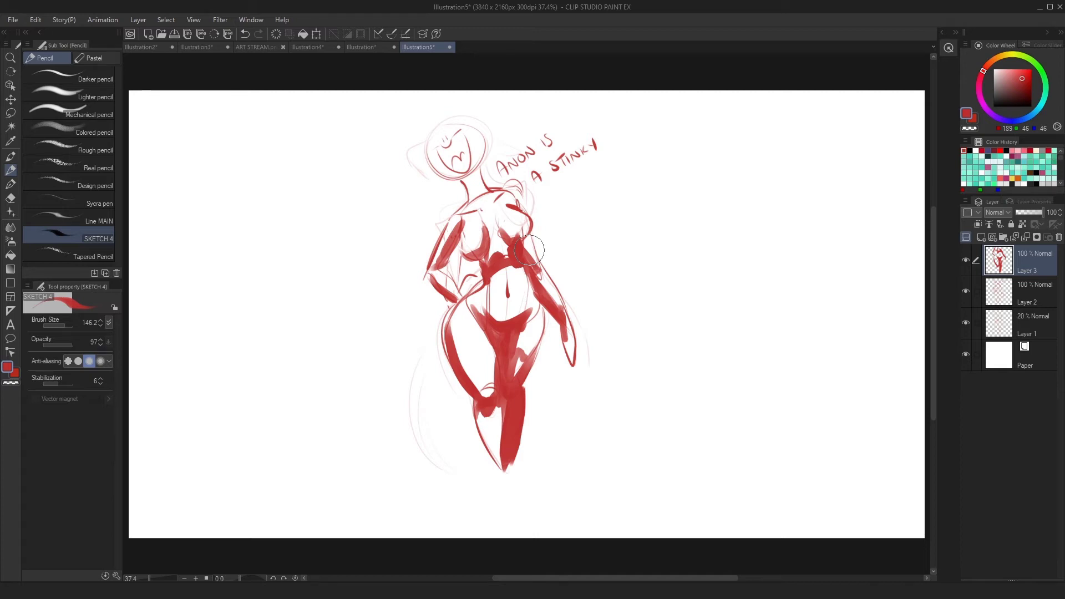
{"action": "mouse_move", "coordinate": [470, 396]}
{"action": "left_mouse_down"}
{"action": "mouse_move", "coordinate": [501, 471]}
{"action": "mouse_move", "coordinate": [499, 388]}
{"action": "left_mouse_up"}
{"action": "left_click_drag", "start_coordinate": [478, 341], "coordinate": [478, 388]}
{"action": "mouse_move", "coordinate": [466, 234]}
{"action": "left_mouse_down"}
{"action": "mouse_move", "coordinate": [467, 210]}
{"action": "mouse_move", "coordinate": [489, 202]}
{"action": "mouse_move", "coordinate": [461, 180]}
{"action": "mouse_move", "coordinate": [477, 168]}
{"action": "mouse_move", "coordinate": [449, 172]}
{"action": "mouse_move", "coordinate": [482, 151]}
{"action": "left_mouse_up"}
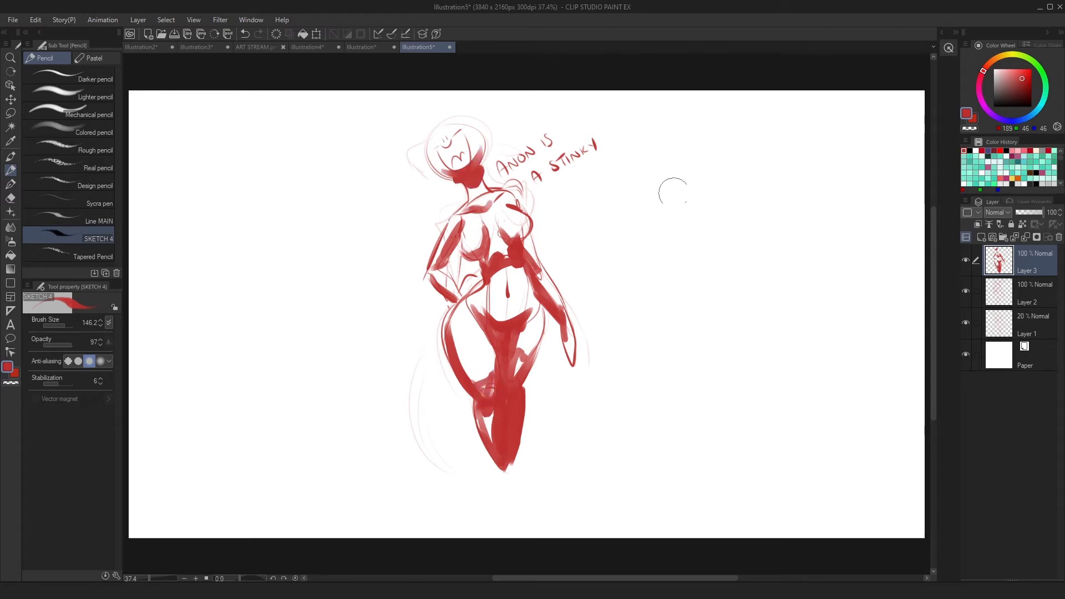
{"action": "mouse_move", "coordinate": [489, 304]}
{"action": "left_mouse_down"}
{"action": "mouse_move", "coordinate": [501, 328]}
{"action": "mouse_move", "coordinate": [528, 309]}
{"action": "left_mouse_up"}
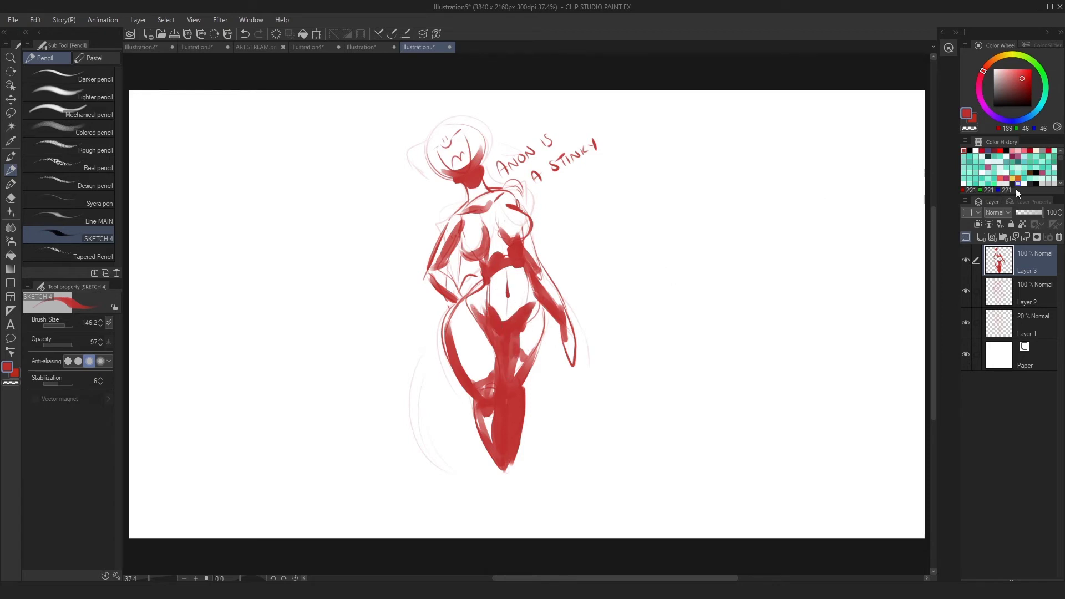
Lower the shading layer's opacity to 34% and blur the shadow edges on the belly and front thigh
{"action": "left_click_drag", "start_coordinate": [1035, 214], "coordinate": [1024, 214]}
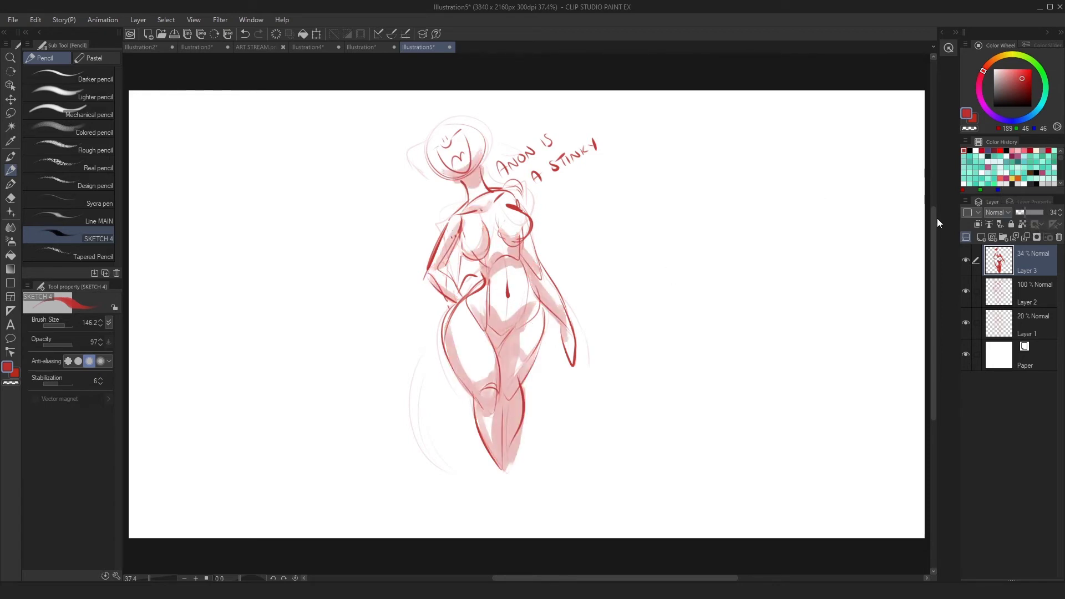
{"action": "left_click", "coordinate": [10, 227]}
{"action": "mouse_move", "coordinate": [483, 283]}
{"action": "left_mouse_down"}
{"action": "mouse_move", "coordinate": [491, 302]}
{"action": "mouse_move", "coordinate": [521, 304]}
{"action": "mouse_move", "coordinate": [510, 313]}
{"action": "left_mouse_up"}
{"action": "left_click_drag", "start_coordinate": [479, 362], "coordinate": [482, 381]}
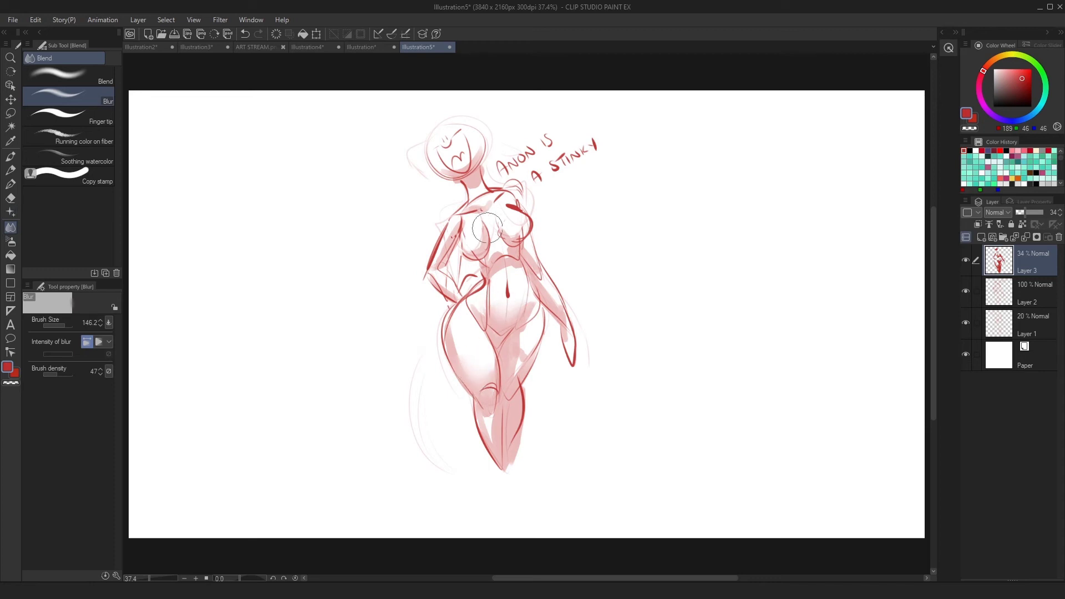
Blur the shadow edges under the breasts and on the hip, bent arm, neck and hanging arm
{"action": "left_click_drag", "start_coordinate": [495, 242], "coordinate": [497, 253]}
{"action": "left_click_drag", "start_coordinate": [532, 344], "coordinate": [522, 339]}
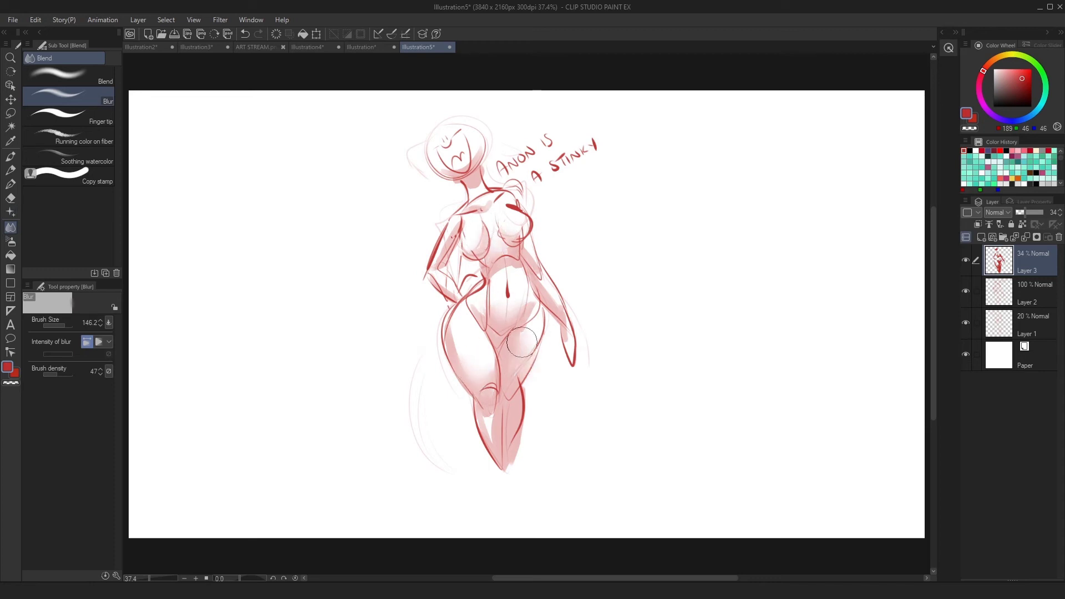
{"action": "left_click_drag", "start_coordinate": [439, 260], "coordinate": [444, 240]}
{"action": "left_click_drag", "start_coordinate": [485, 187], "coordinate": [485, 194]}
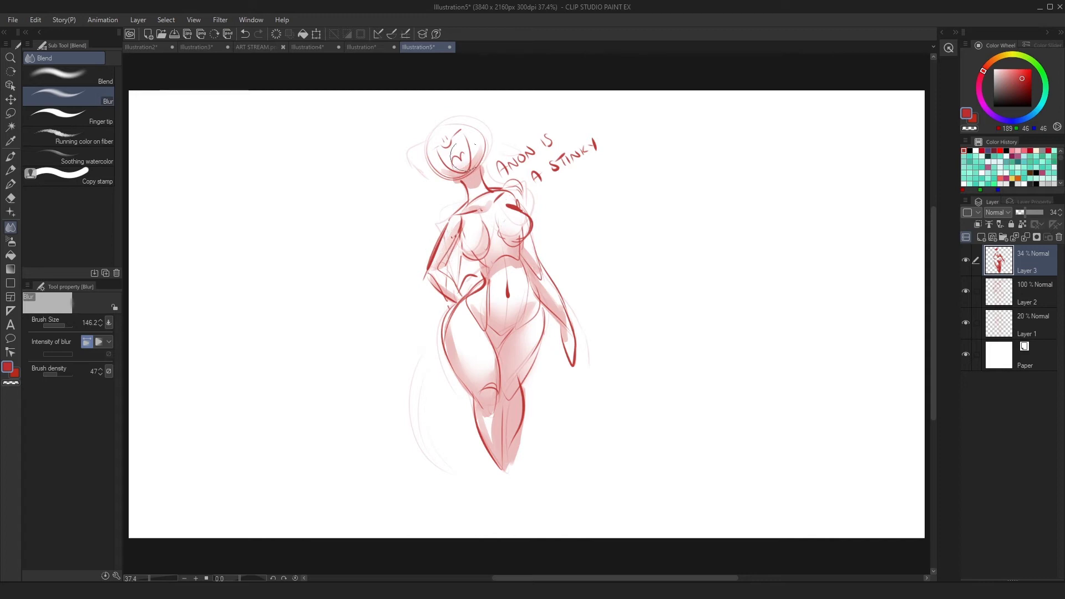
{"action": "left_click_drag", "start_coordinate": [541, 272], "coordinate": [566, 312]}
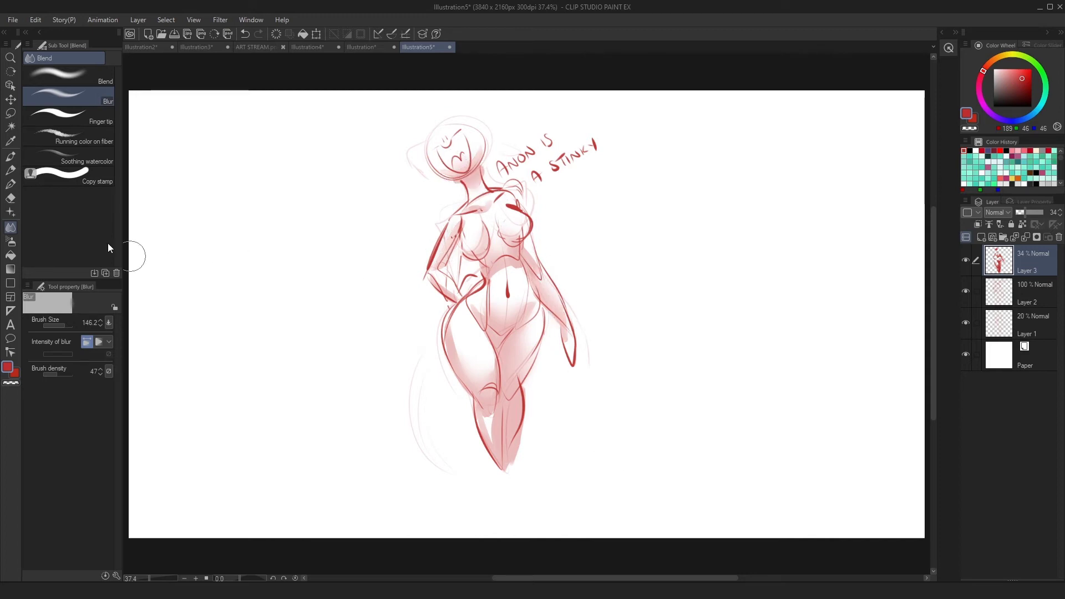
Lighten the shading on the thighs and torso using the Soft eraser at brush size 57.4
{"action": "left_click", "coordinate": [11, 198]}
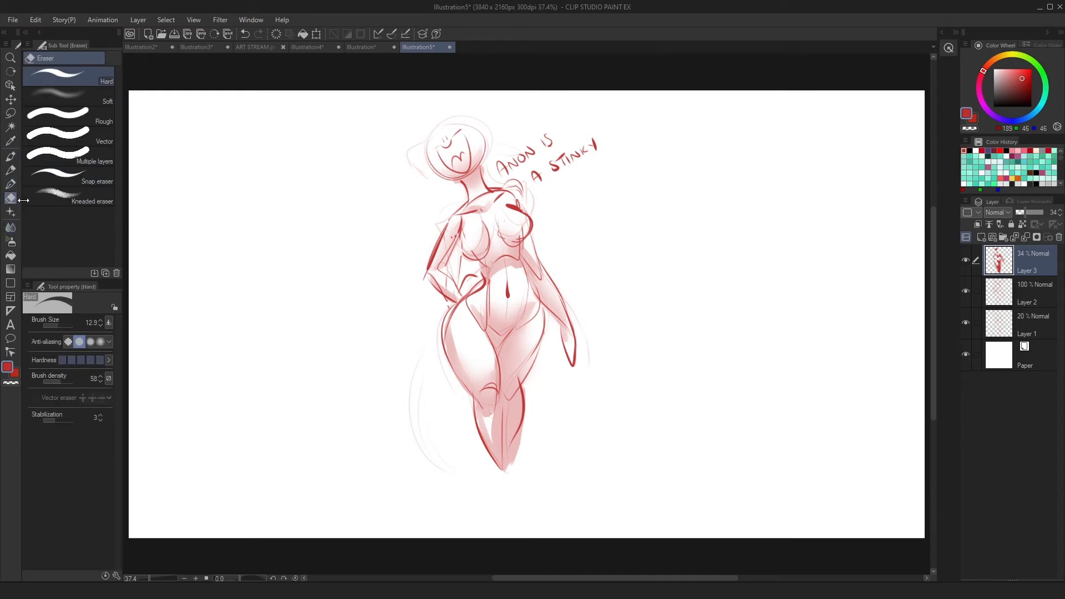
{"action": "left_click", "coordinate": [66, 96]}
{"action": "left_click_drag", "start_coordinate": [509, 380], "coordinate": [518, 355]}
{"action": "key", "text": "ctrl+z"}
{"action": "left_click", "coordinate": [62, 325]}
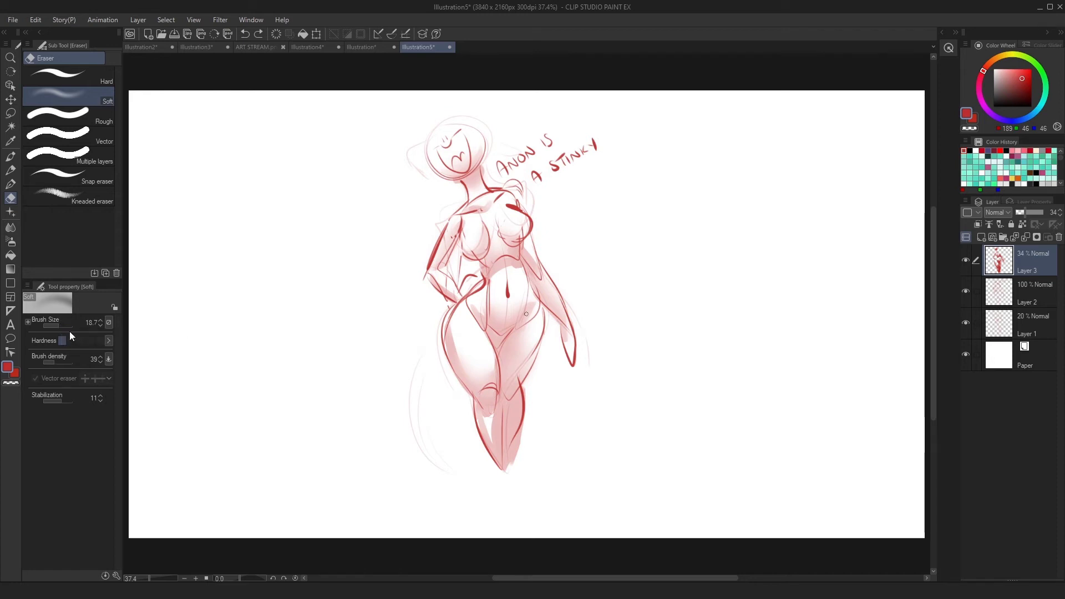
{"action": "mouse_move", "coordinate": [485, 393]}
{"action": "left_mouse_down"}
{"action": "mouse_move", "coordinate": [518, 351]}
{"action": "mouse_move", "coordinate": [516, 360]}
{"action": "left_mouse_up"}
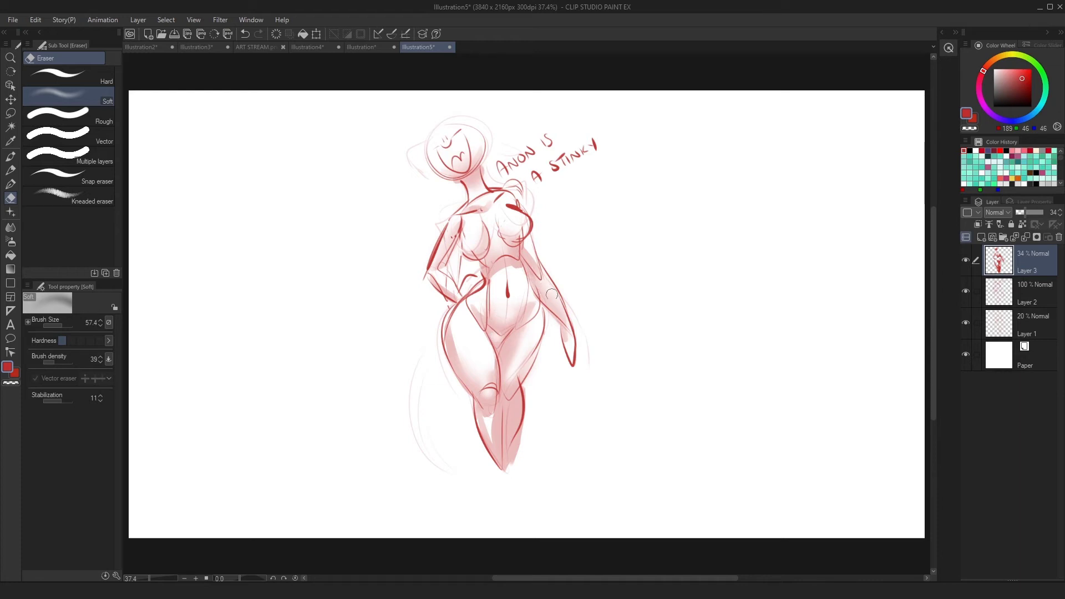
{"action": "left_click_drag", "start_coordinate": [492, 280], "coordinate": [518, 269]}
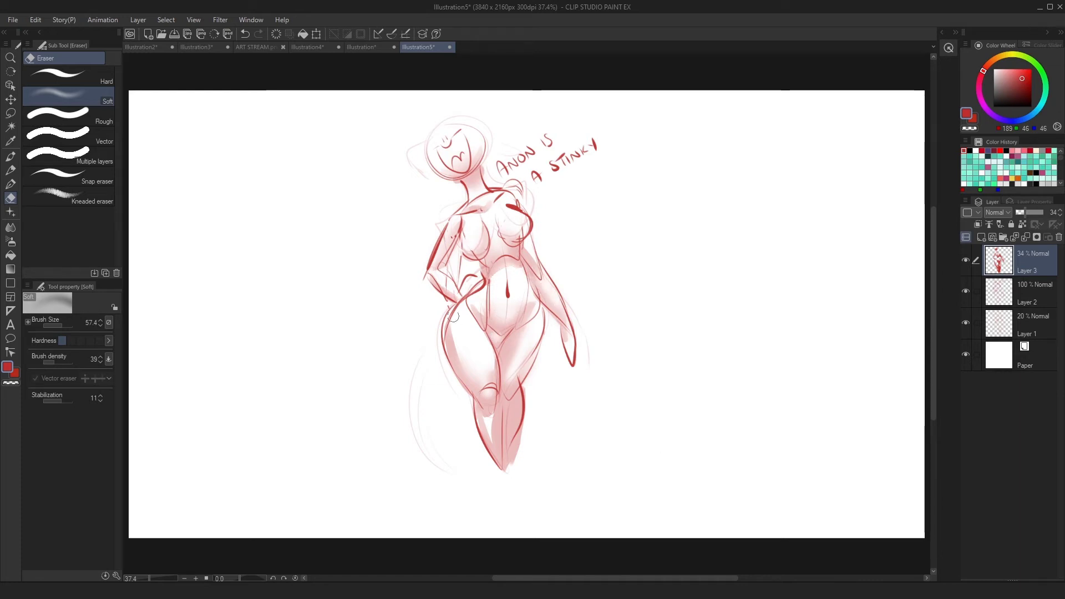
{"action": "left_click", "coordinate": [11, 170]}
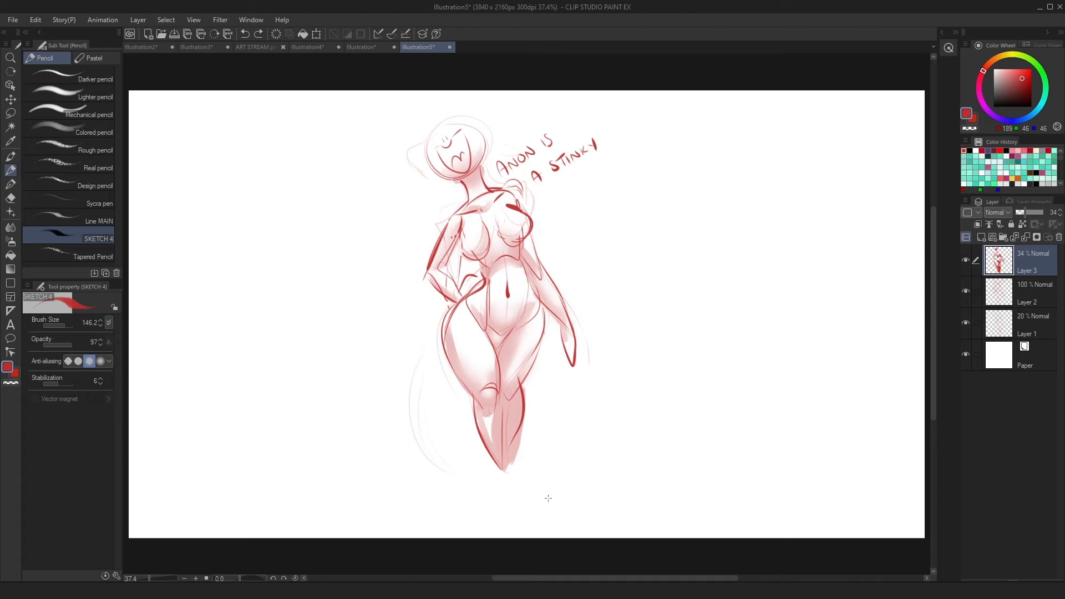
Capture a screenshot of the canvas region around the figure
{"action": "key", "text": "Print"}
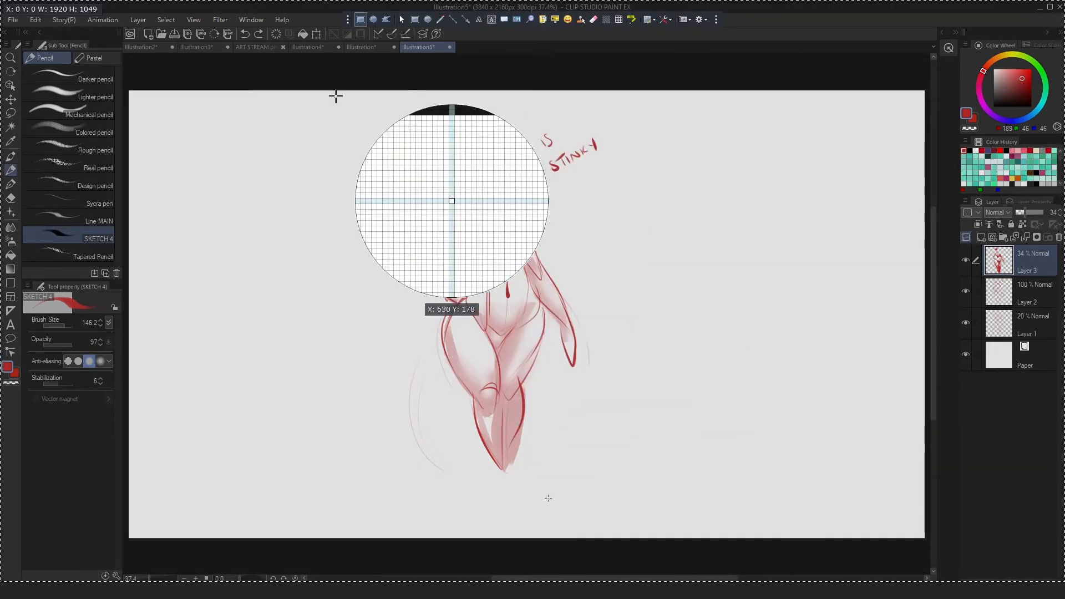
{"action": "left_click_drag", "start_coordinate": [351, 90], "coordinate": [683, 508]}
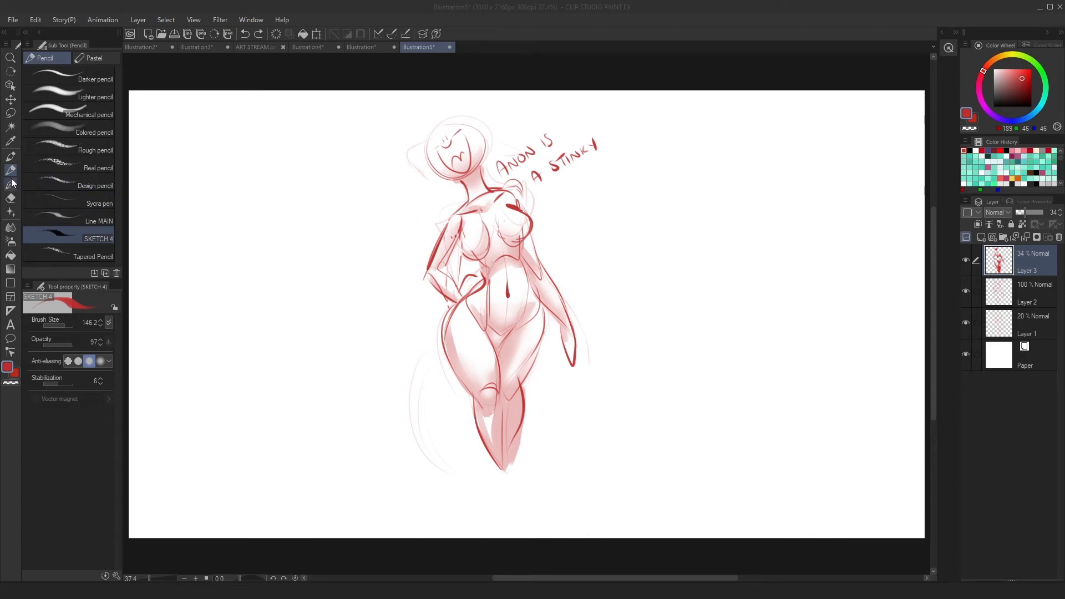
{"action": "left_click", "coordinate": [11, 158]}
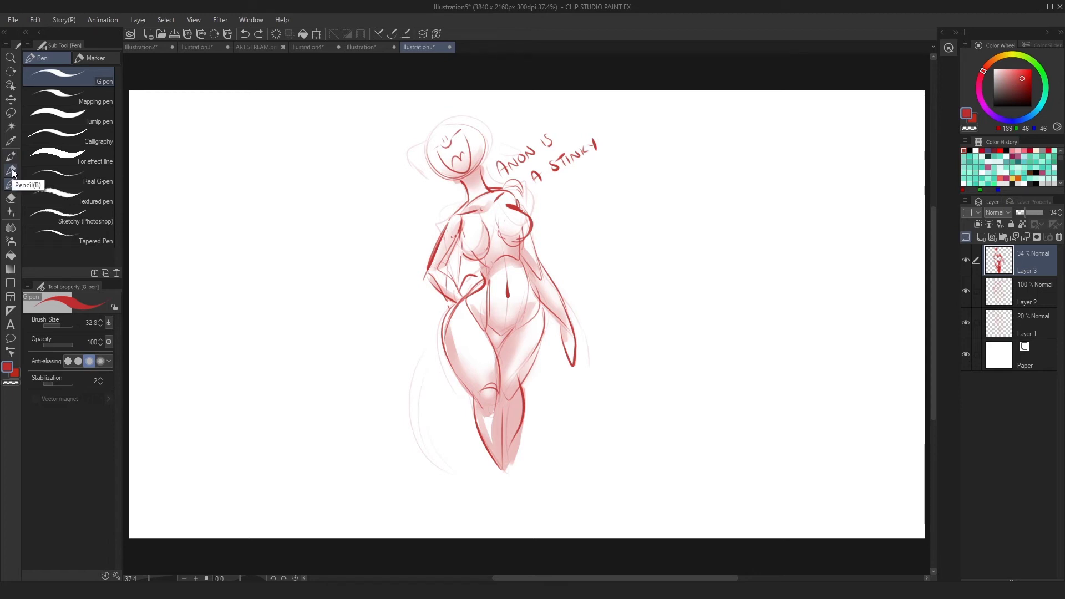
{"action": "left_click", "coordinate": [11, 170]}
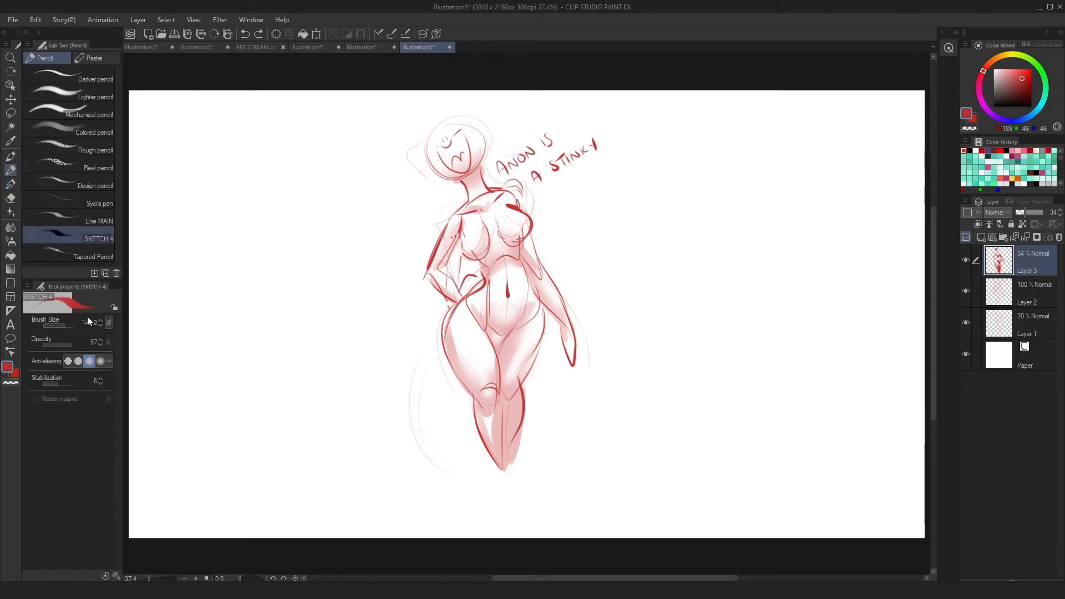
Merge Layer 3 and Layer 2 into one layer and toggle its visibility to compare it with the rough sketch
{"action": "left_click", "coordinate": [1033, 285], "text": "ctrl"}
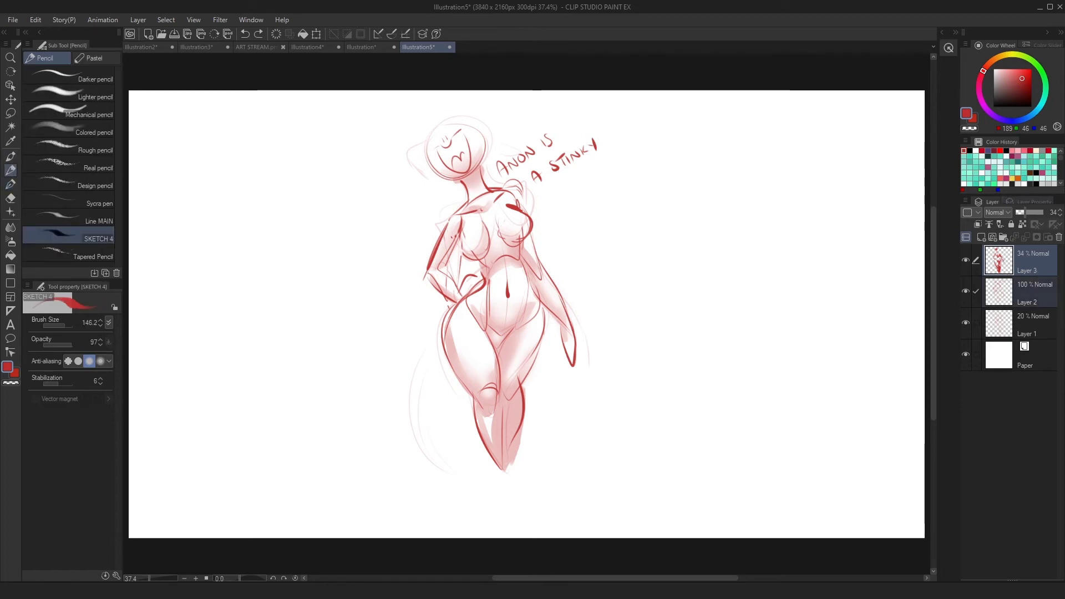
{"action": "right_click", "coordinate": [1038, 336]}
{"action": "left_click", "coordinate": [1038, 334]}
{"action": "left_click", "coordinate": [1037, 300]}
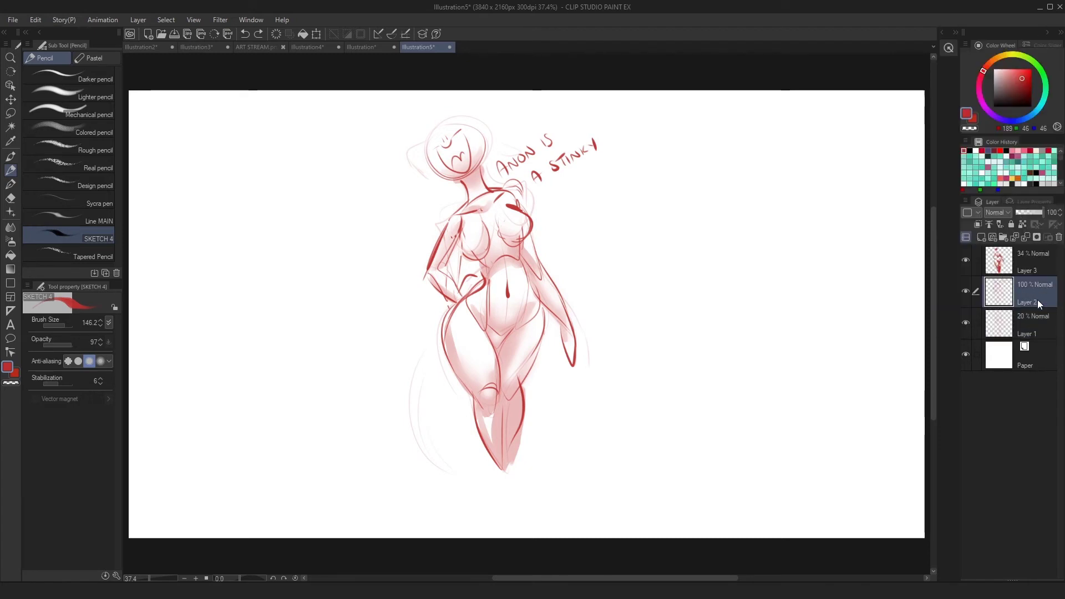
{"action": "right_click", "coordinate": [1028, 270]}
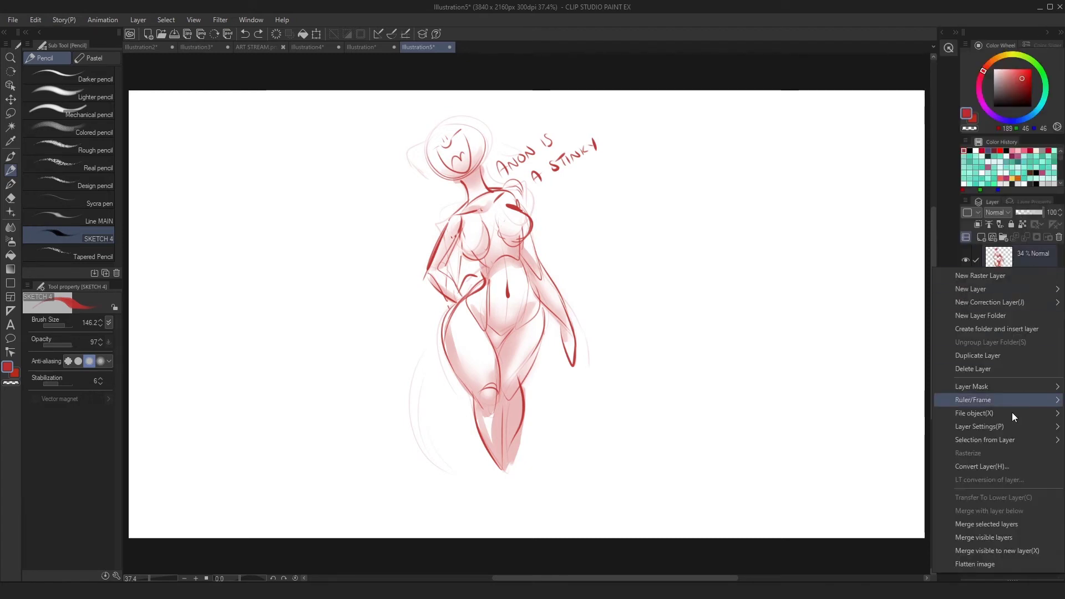
{"action": "left_click", "coordinate": [982, 525]}
{"action": "left_click", "coordinate": [964, 263]}
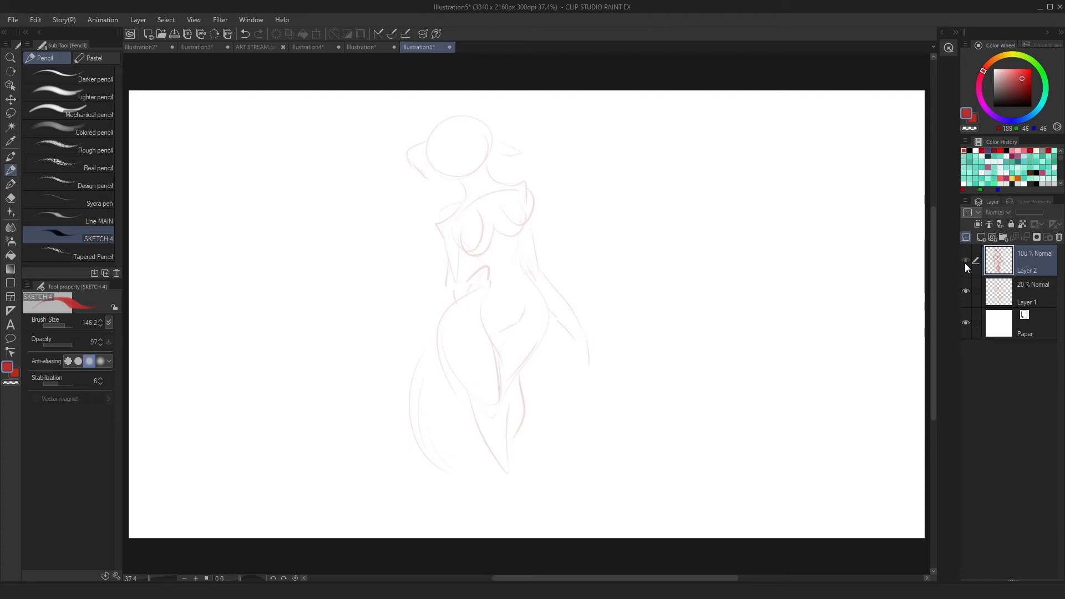
{"action": "left_click", "coordinate": [964, 263]}
{"action": "left_click", "coordinate": [964, 262]}
{"action": "left_click", "coordinate": [964, 262]}
Move the rough sketch on Layer 1 to the left of the shaded figure and set its opacity to 100%
{"action": "left_click", "coordinate": [1015, 299]}
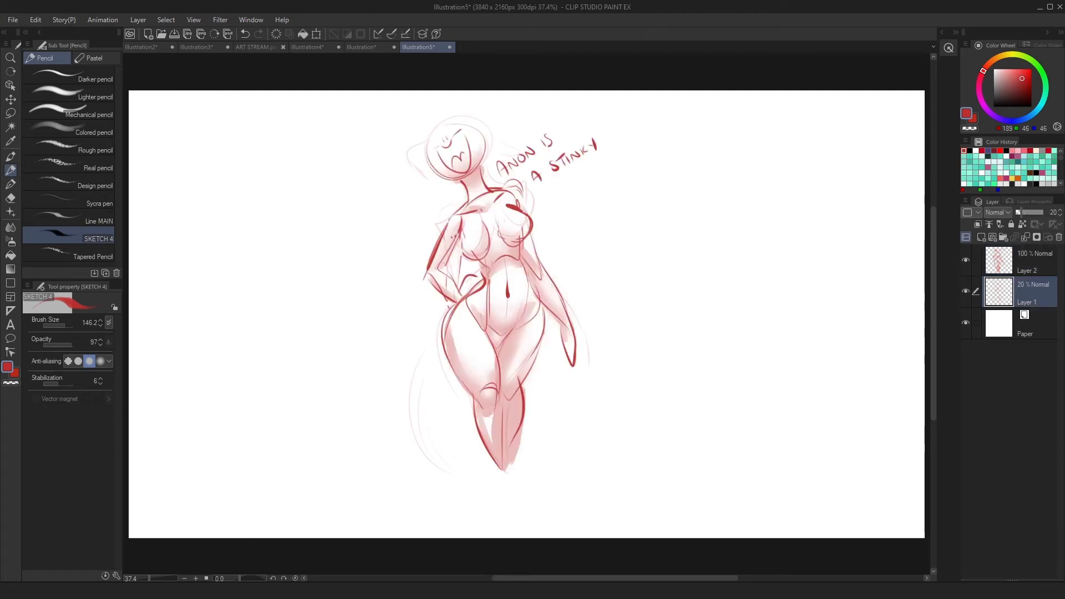
{"action": "left_click", "coordinate": [316, 33]}
{"action": "left_click_drag", "start_coordinate": [488, 261], "coordinate": [312, 260]}
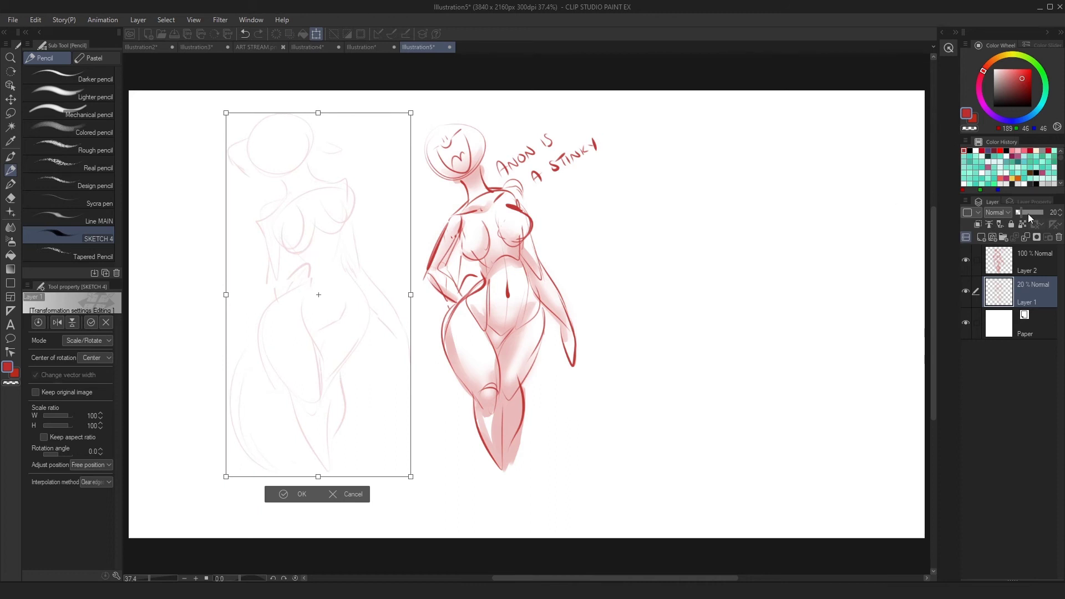
{"action": "left_click", "coordinate": [1028, 214]}
{"action": "left_click", "coordinate": [481, 220]}
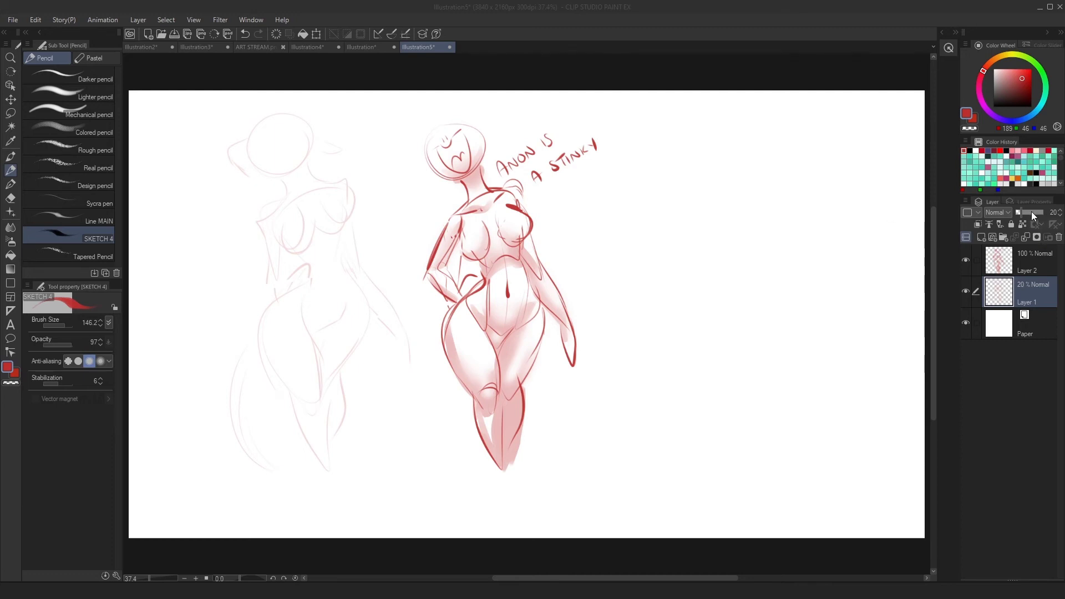
{"action": "left_click_drag", "start_coordinate": [1033, 215], "coordinate": [1045, 215]}
Duplicate Layer 2 and move the copied figure to the right of the original
{"action": "left_click", "coordinate": [1030, 268]}
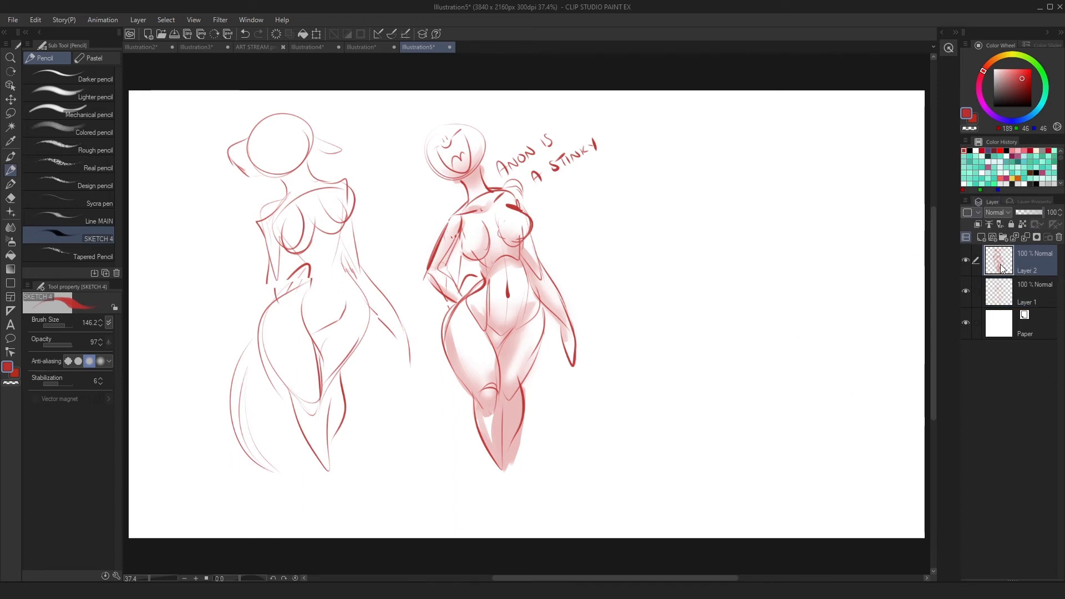
{"action": "mouse_move", "coordinate": [1002, 268]}
{"action": "left_mouse_down"}
{"action": "mouse_move", "coordinate": [1012, 264]}
{"action": "mouse_move", "coordinate": [980, 238]}
{"action": "left_mouse_up"}
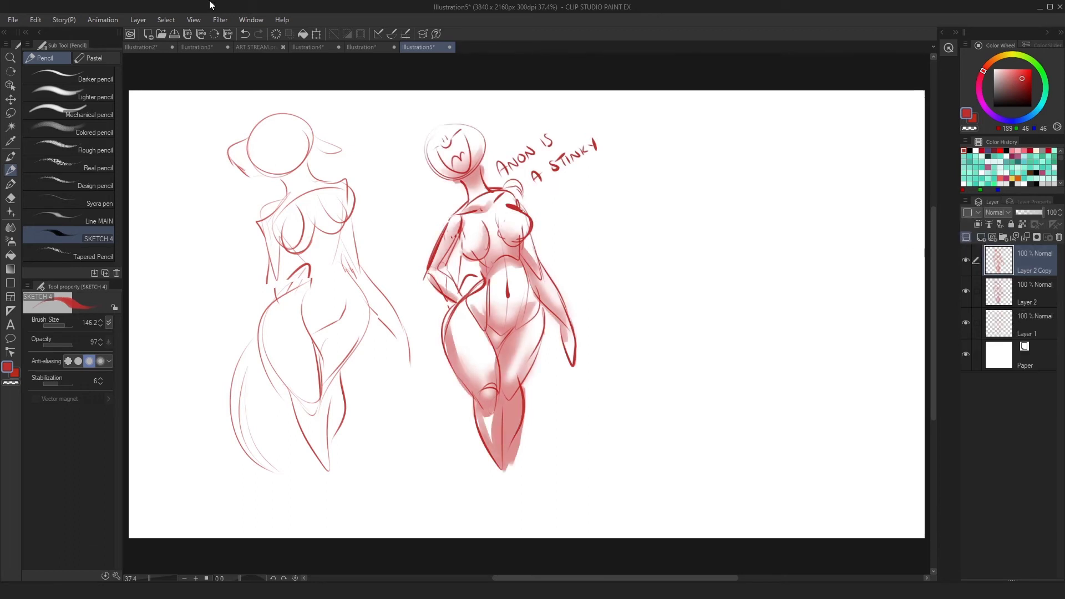
{"action": "left_click", "coordinate": [316, 34]}
{"action": "left_click_drag", "start_coordinate": [507, 308], "coordinate": [698, 320]}
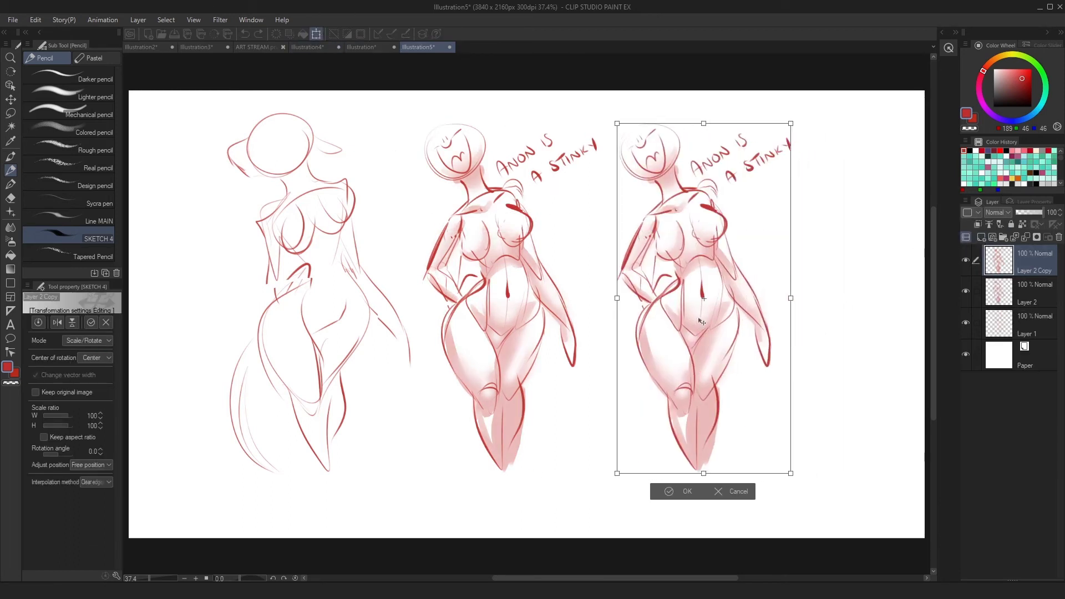
{"action": "left_click", "coordinate": [685, 495]}
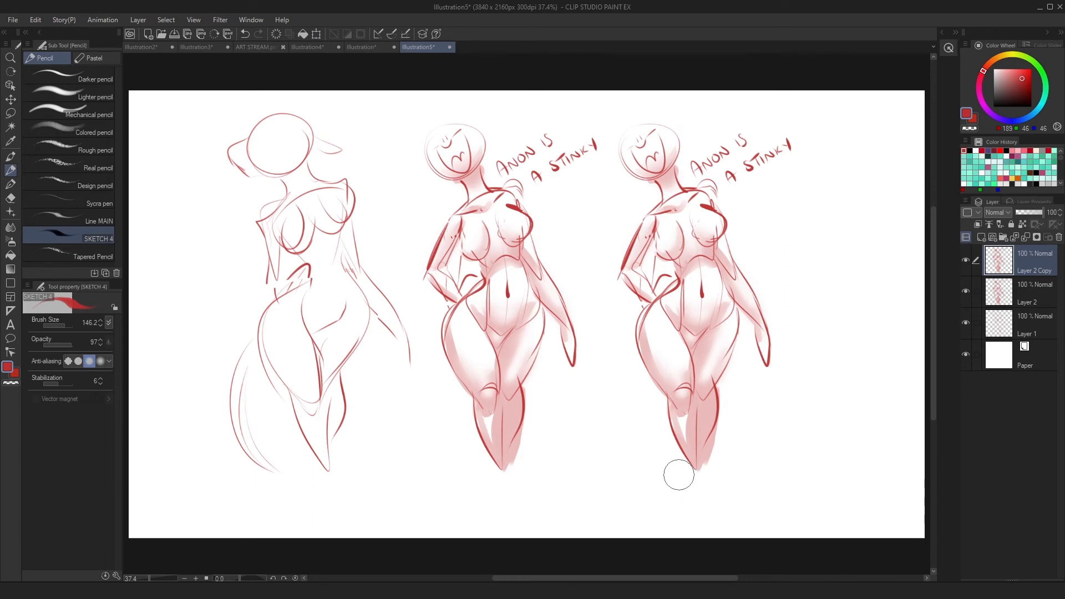
Try to lighten the shading on the copied figure's upper body with the Soft eraser at brush size 57.4
{"action": "left_click", "coordinate": [11, 198]}
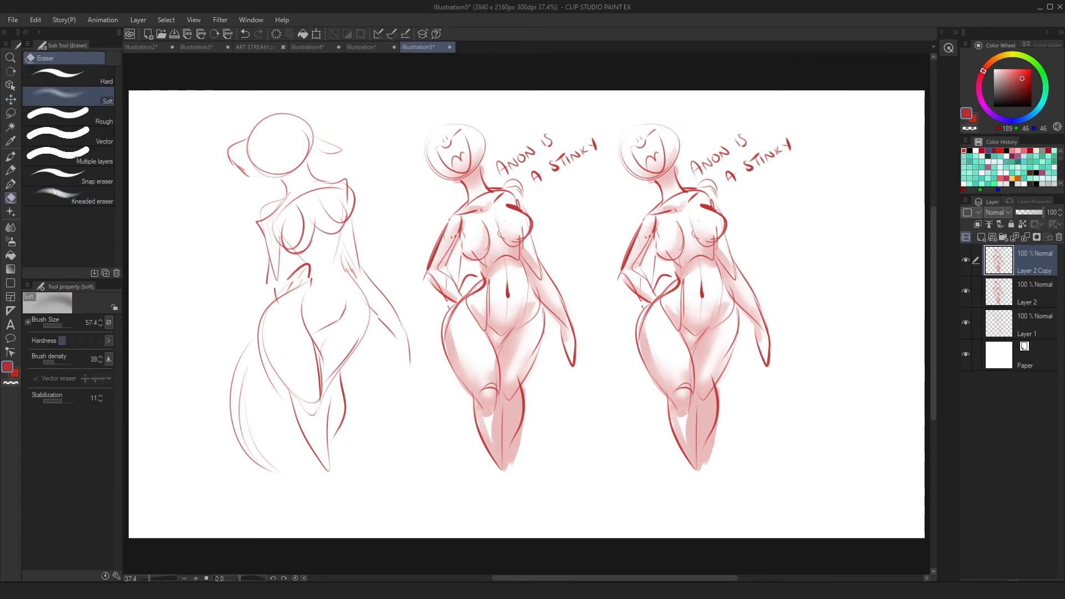
{"action": "key", "text": "ctrl+z"}
{"action": "mouse_move", "coordinate": [645, 231]}
{"action": "left_mouse_down"}
{"action": "mouse_move", "coordinate": [661, 215]}
{"action": "mouse_move", "coordinate": [663, 239]}
{"action": "mouse_move", "coordinate": [685, 225]}
{"action": "mouse_move", "coordinate": [685, 194]}
{"action": "mouse_move", "coordinate": [680, 209]}
{"action": "mouse_move", "coordinate": [671, 186]}
{"action": "left_mouse_up"}
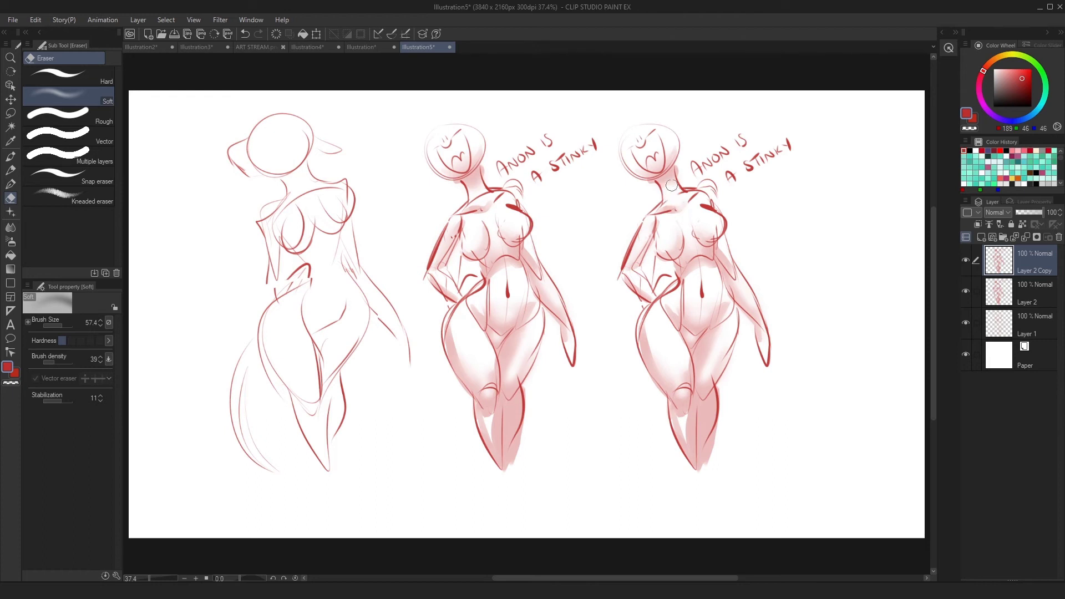
{"action": "mouse_move", "coordinate": [690, 271]}
{"action": "left_mouse_down"}
{"action": "mouse_move", "coordinate": [707, 256]}
{"action": "mouse_move", "coordinate": [687, 247]}
{"action": "mouse_move", "coordinate": [696, 224]}
{"action": "left_mouse_up"}
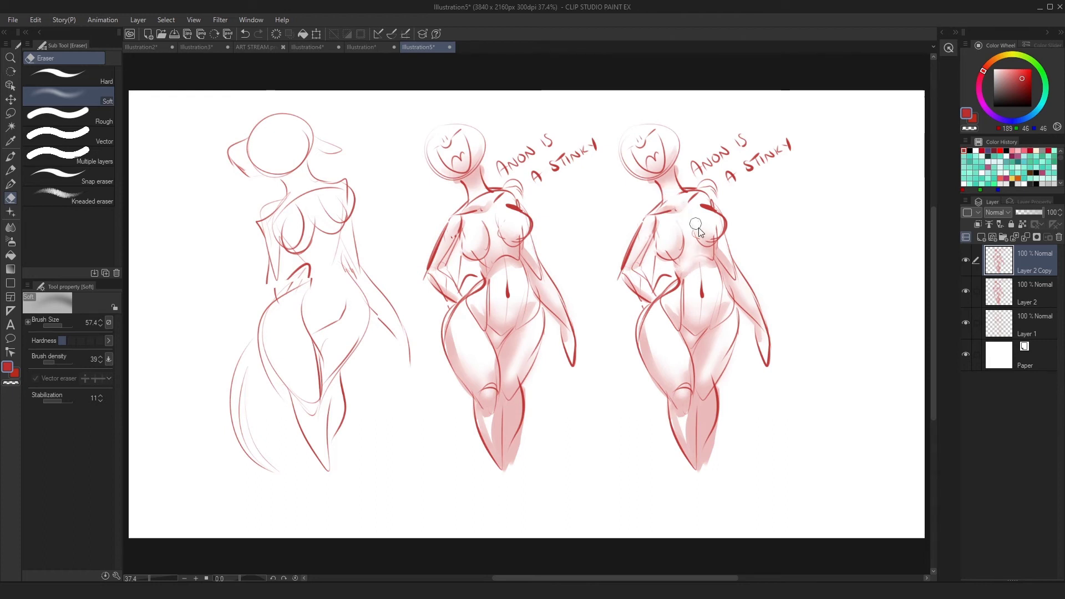
{"action": "key", "text": "ctrl+z"}
{"action": "left_click", "coordinate": [11, 170]}
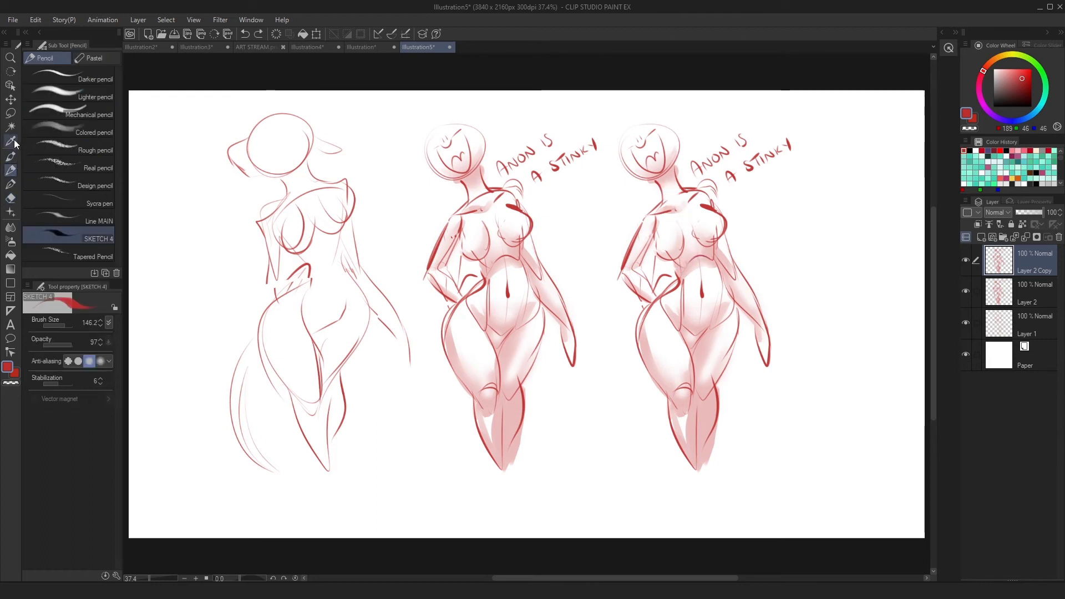
Lasso the bent upper arm of the copied figure, shade it with the Soft airbrush at size 69.2, and clear the selection
{"action": "left_click", "coordinate": [12, 114]}
{"action": "mouse_move", "coordinate": [641, 269]}
{"action": "left_mouse_down"}
{"action": "mouse_move", "coordinate": [656, 213]}
{"action": "mouse_move", "coordinate": [628, 266]}
{"action": "left_mouse_up"}
{"action": "key", "text": "ctrl+z"}
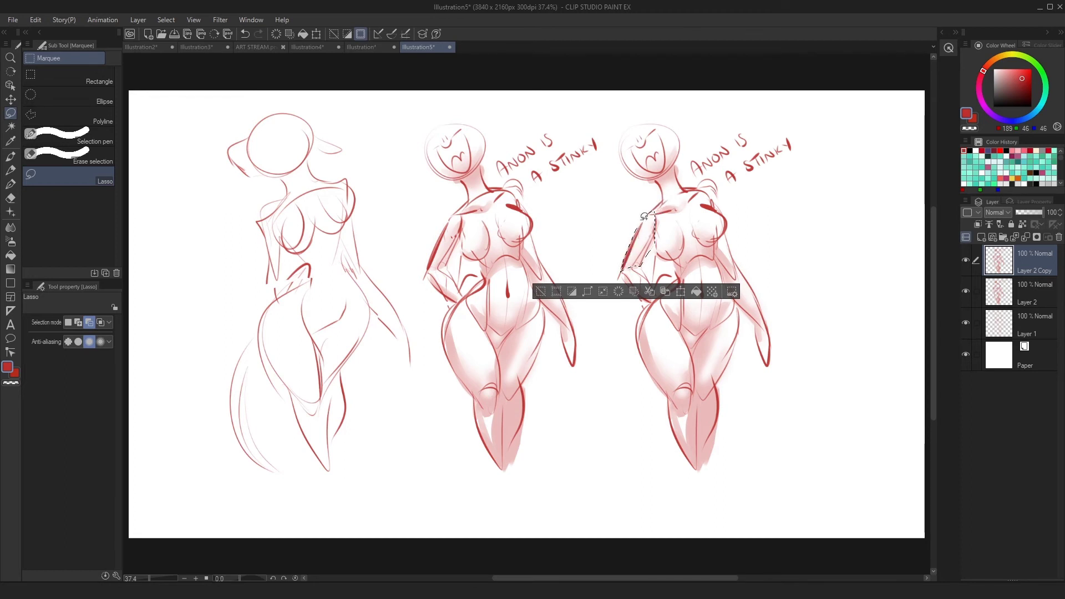
{"action": "left_click", "coordinate": [14, 242]}
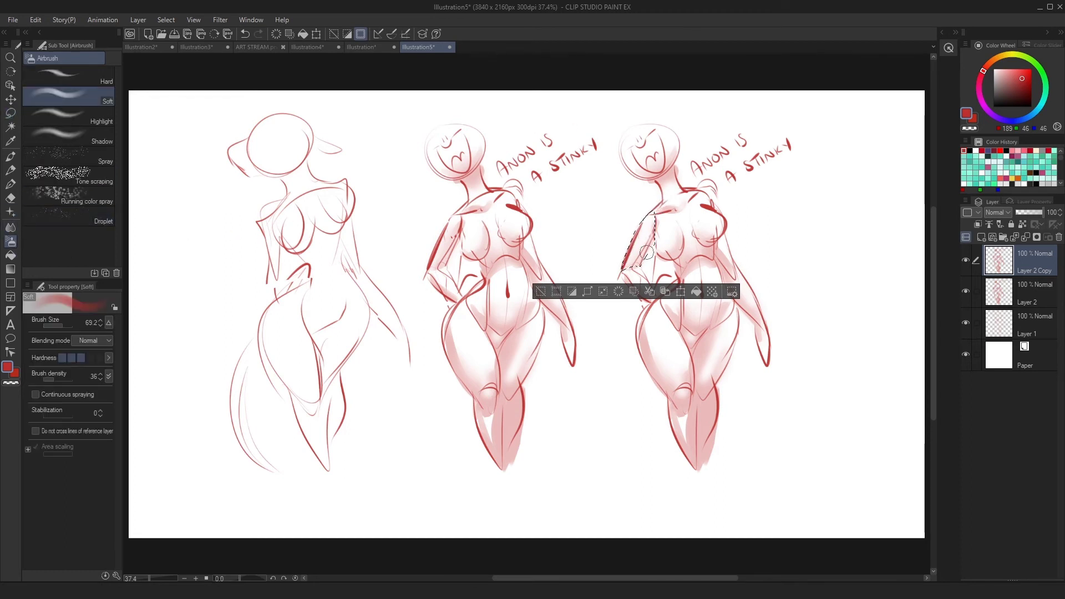
{"action": "left_click_drag", "start_coordinate": [647, 265], "coordinate": [651, 243]}
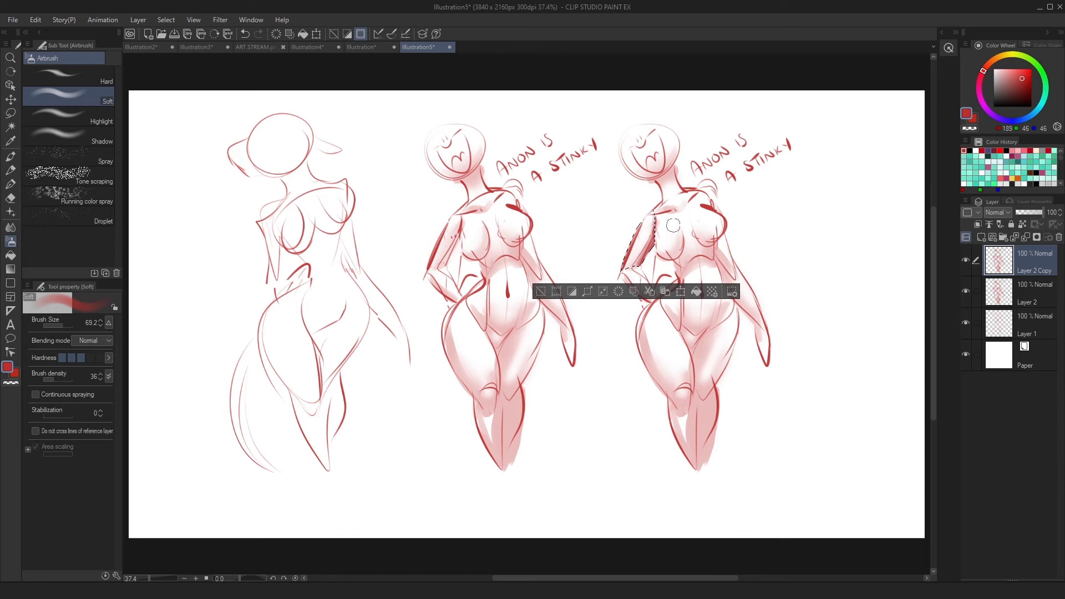
{"action": "key", "text": "m"}
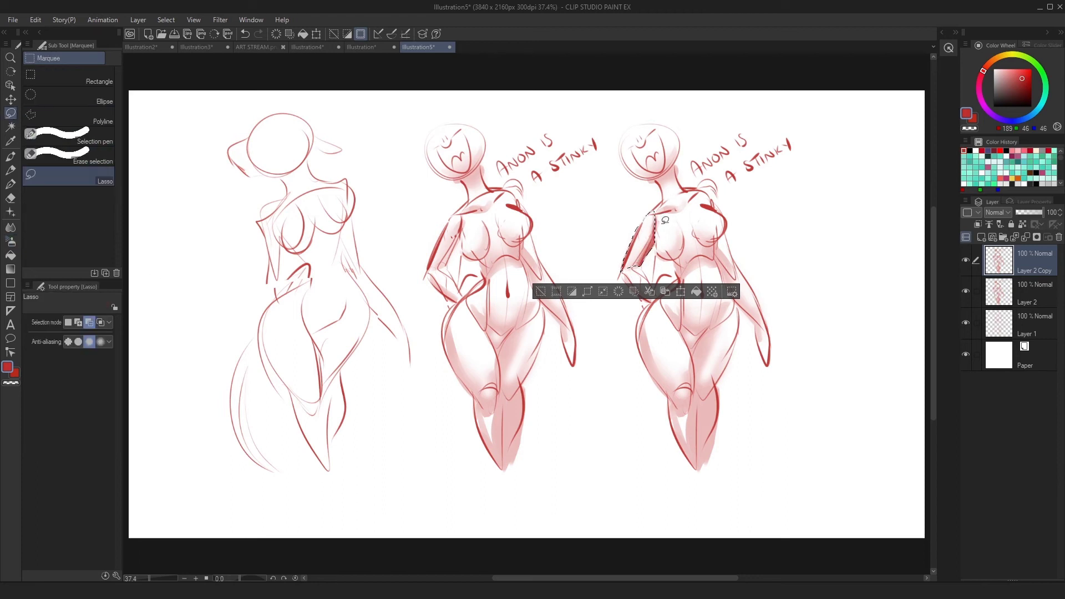
{"action": "key", "text": "ctrl+d"}
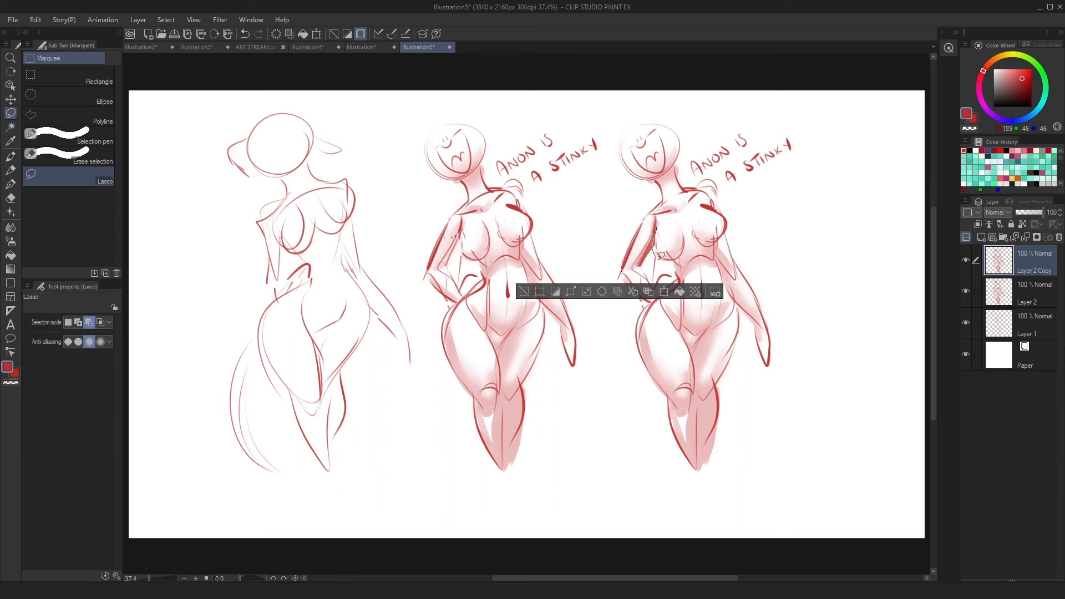
Lasso both breasts of the copied figure and shade them red with the Soft airbrush at brush size 146.2
{"action": "mouse_move", "coordinate": [655, 254]}
{"action": "left_mouse_down"}
{"action": "mouse_move", "coordinate": [632, 257]}
{"action": "mouse_move", "coordinate": [655, 231]}
{"action": "mouse_move", "coordinate": [656, 253]}
{"action": "mouse_move", "coordinate": [678, 256]}
{"action": "mouse_move", "coordinate": [686, 239]}
{"action": "mouse_move", "coordinate": [665, 209]}
{"action": "mouse_move", "coordinate": [697, 242]}
{"action": "mouse_move", "coordinate": [721, 240]}
{"action": "mouse_move", "coordinate": [724, 219]}
{"action": "mouse_move", "coordinate": [701, 204]}
{"action": "left_mouse_up"}
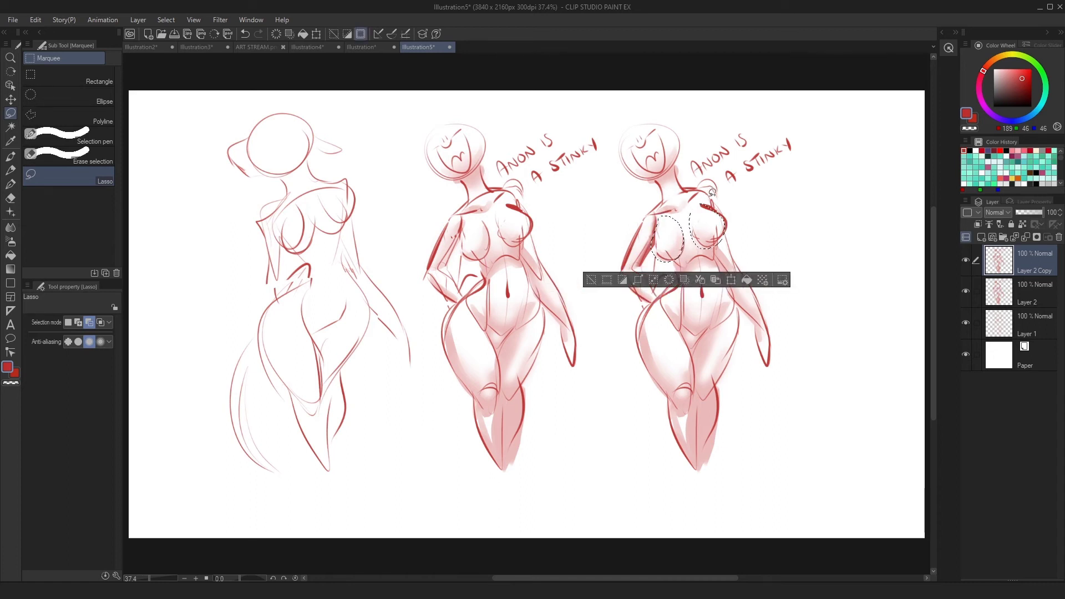
{"action": "left_click", "coordinate": [12, 229]}
{"action": "left_click", "coordinate": [12, 254]}
{"action": "key", "text": "ctrl+z"}
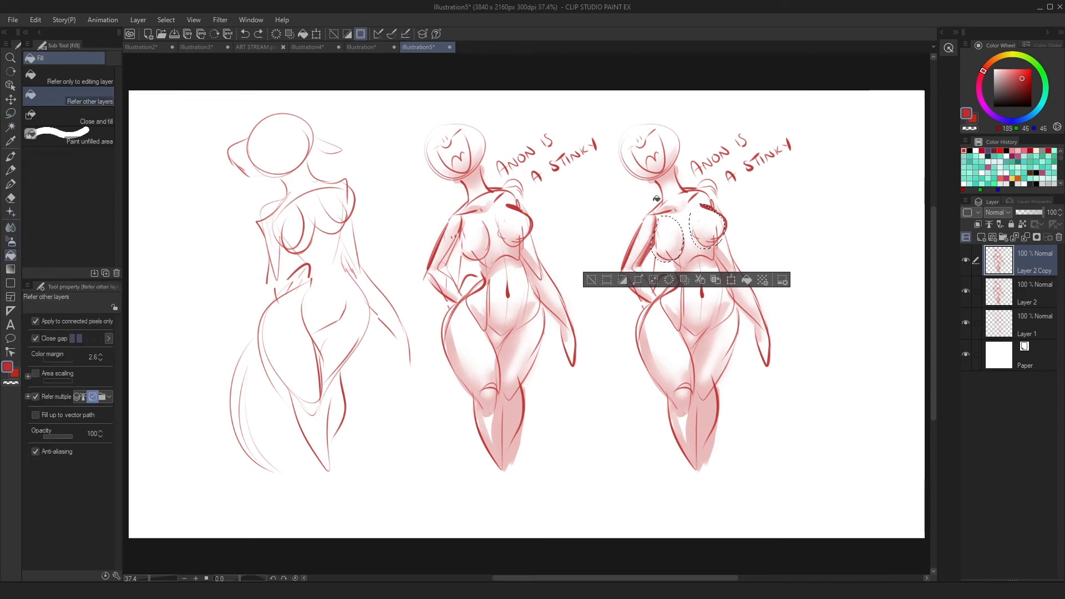
{"action": "left_click", "coordinate": [11, 243]}
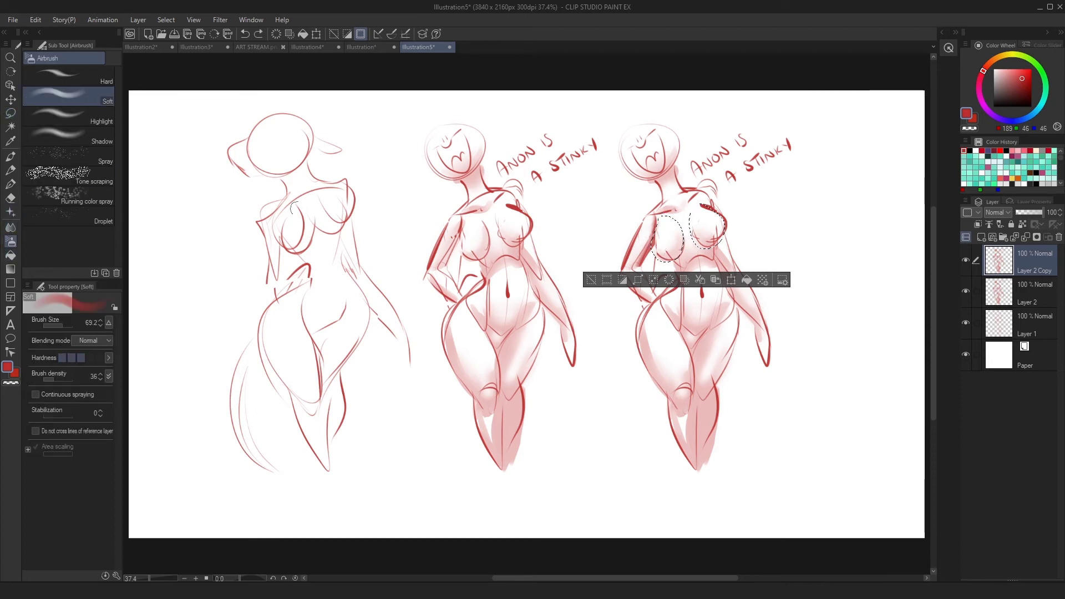
{"action": "left_click", "coordinate": [64, 326]}
{"action": "mouse_move", "coordinate": [649, 233]}
{"action": "left_mouse_down"}
{"action": "mouse_move", "coordinate": [675, 256]}
{"action": "mouse_move", "coordinate": [668, 238]}
{"action": "mouse_move", "coordinate": [677, 247]}
{"action": "left_mouse_up"}
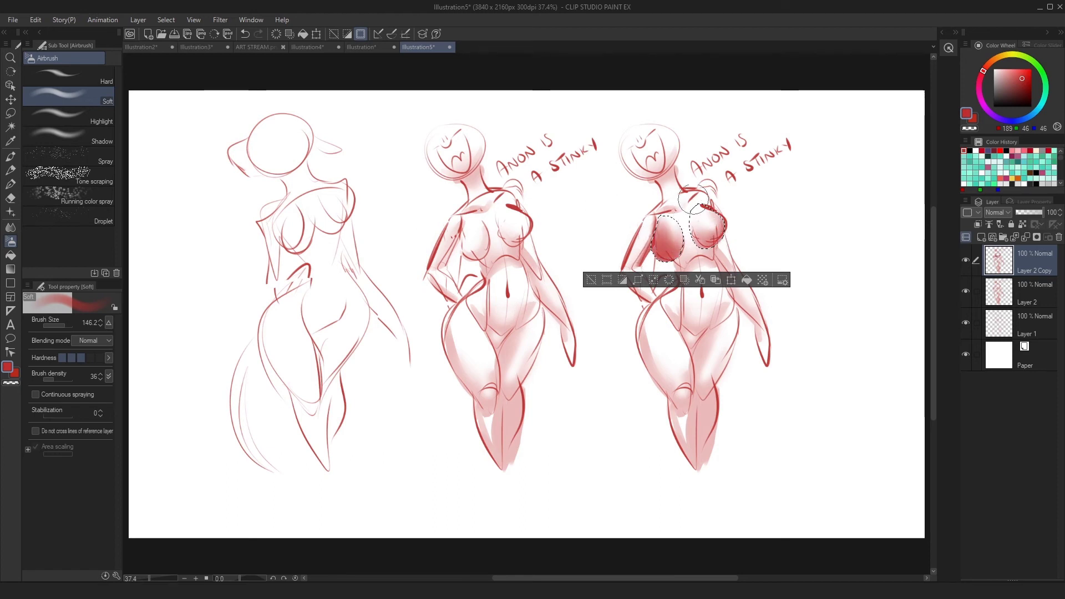
Airbrush white highlights over the upper parts of the selected breasts and clear the selection
{"action": "key", "text": "x"}
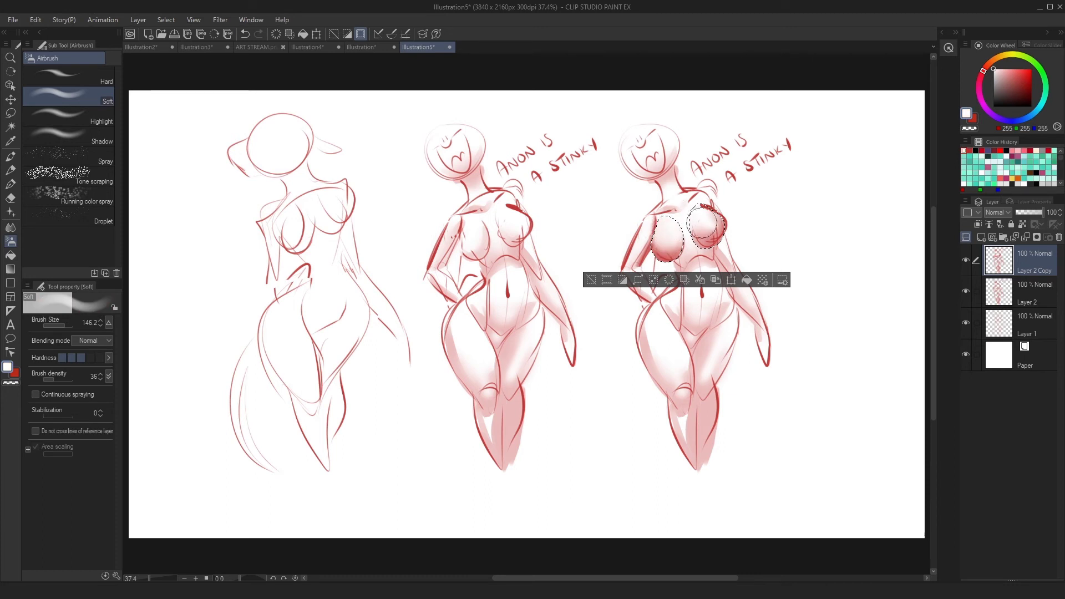
{"action": "mouse_move", "coordinate": [664, 217]}
{"action": "left_mouse_down"}
{"action": "mouse_move", "coordinate": [647, 255]}
{"action": "mouse_move", "coordinate": [677, 264]}
{"action": "mouse_move", "coordinate": [658, 266]}
{"action": "mouse_move", "coordinate": [727, 251]}
{"action": "mouse_move", "coordinate": [688, 243]}
{"action": "left_mouse_up"}
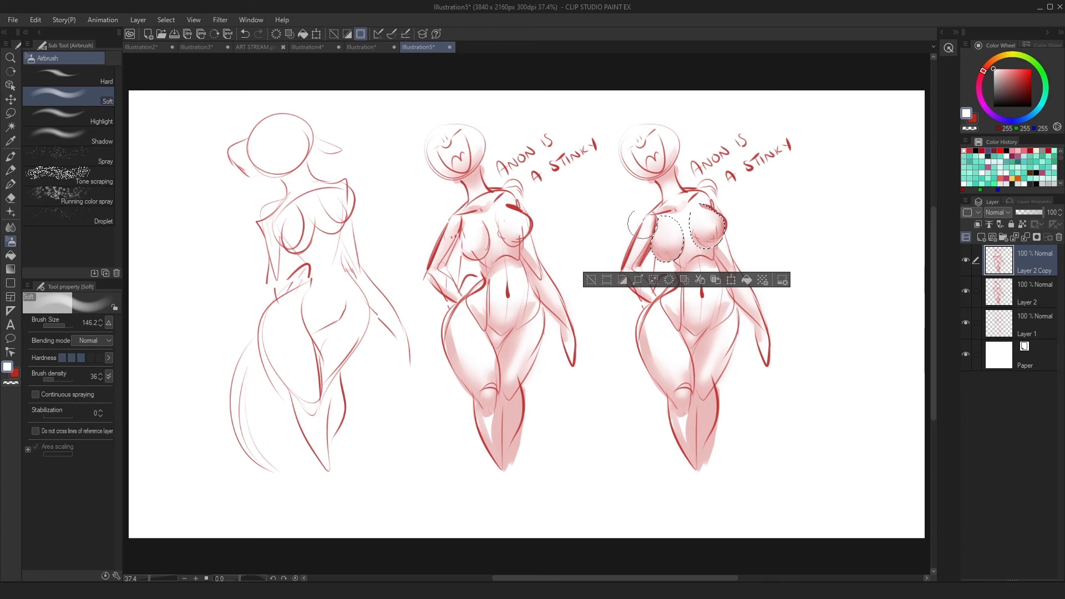
{"action": "left_click", "coordinate": [171, 25]}
{"action": "left_click", "coordinate": [188, 47]}
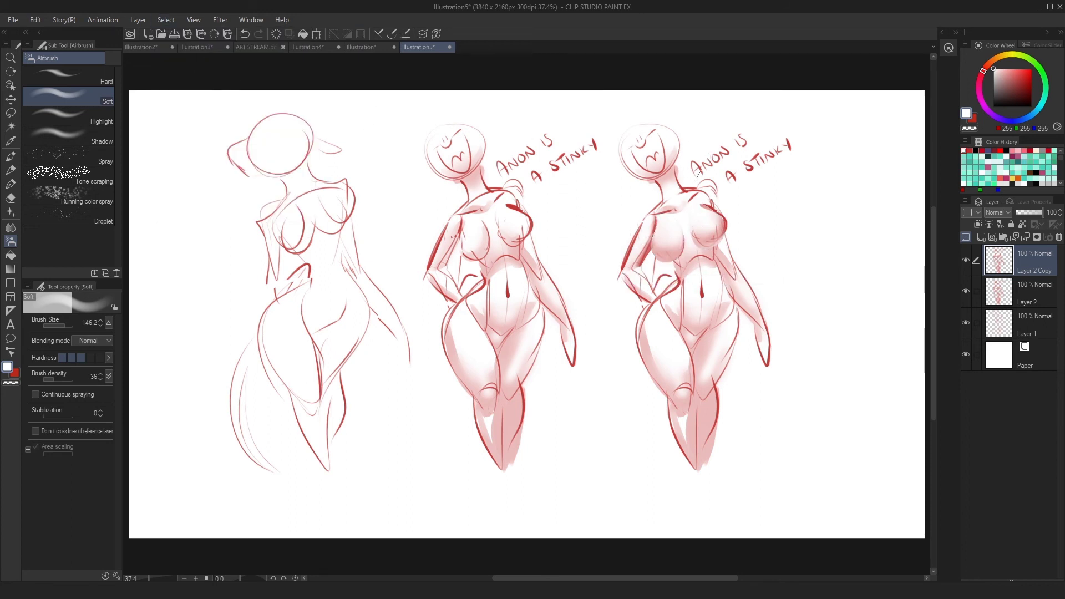
Draw the hand resting on the copied figure's hip in red with the SKETCH 4 pencil at brush size 10
{"action": "mouse_move", "coordinate": [848, 335]}
{"action": "left_mouse_down"}
{"action": "mouse_move", "coordinate": [842, 310]}
{"action": "mouse_move", "coordinate": [828, 338]}
{"action": "left_mouse_up"}
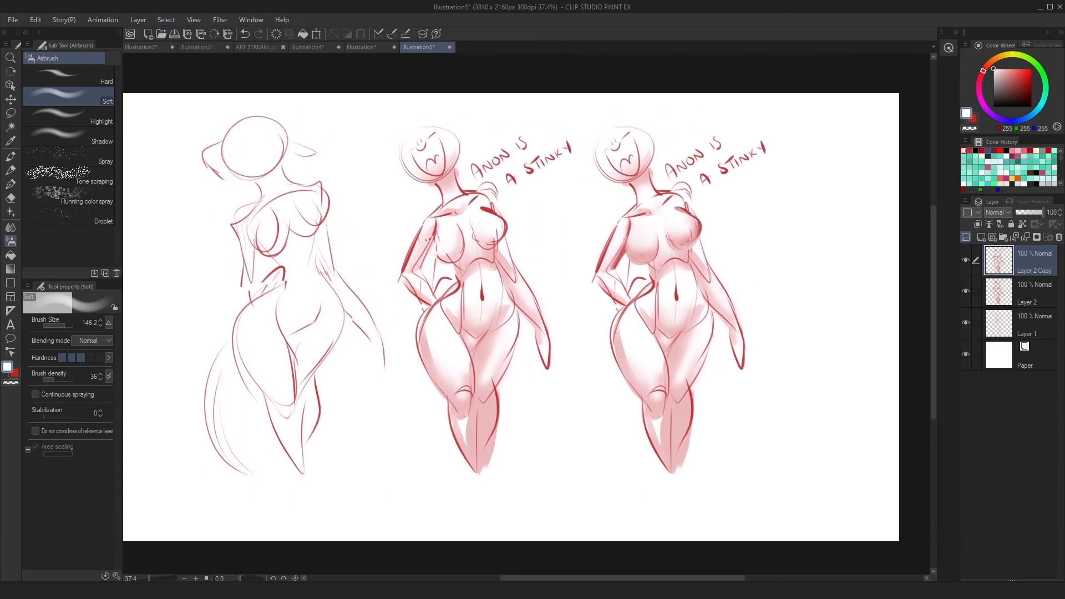
{"action": "key", "text": "m"}
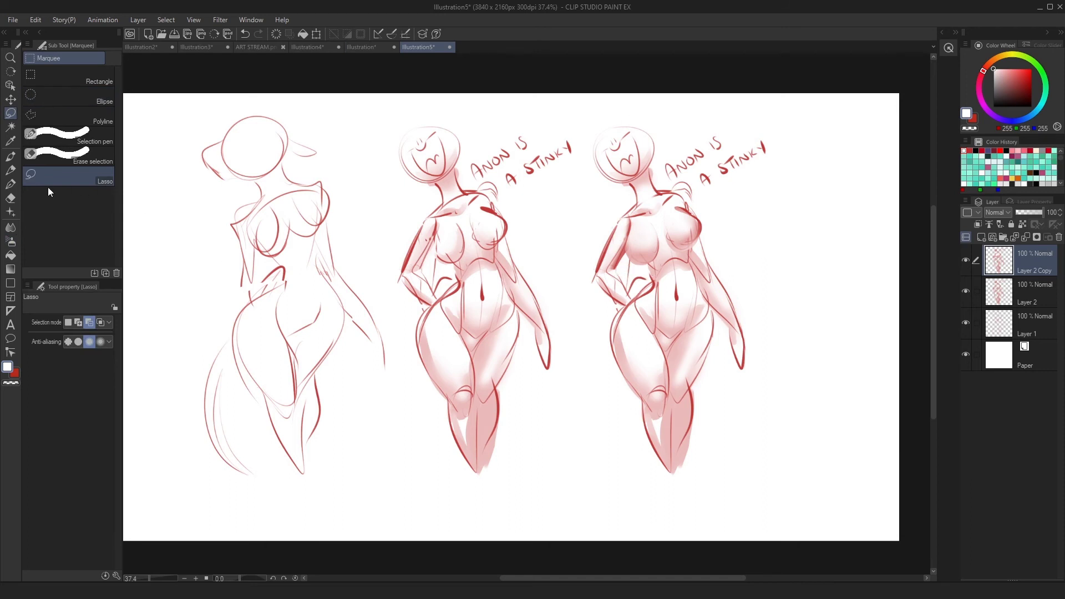
{"action": "left_click", "coordinate": [11, 170]}
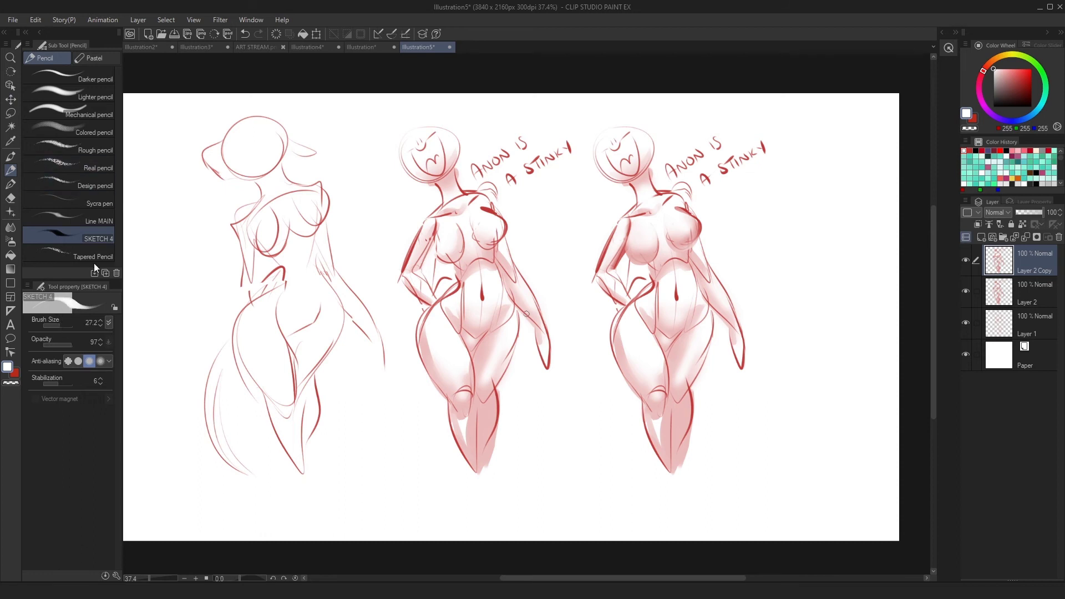
{"action": "left_click", "coordinate": [1030, 106]}
{"action": "left_click", "coordinate": [969, 150]}
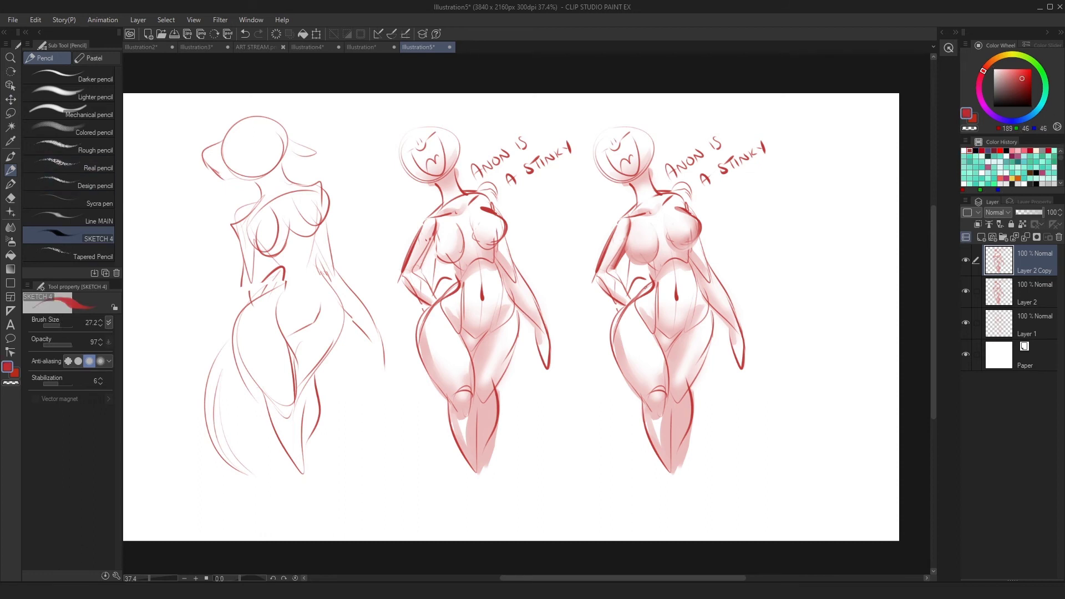
{"action": "left_click", "coordinate": [639, 288]}
{"action": "key", "text": "ctrl+z"}
{"action": "left_click", "coordinate": [101, 325]}
{"action": "left_click", "coordinate": [100, 325]}
{"action": "key", "text": "ctrl+z"}
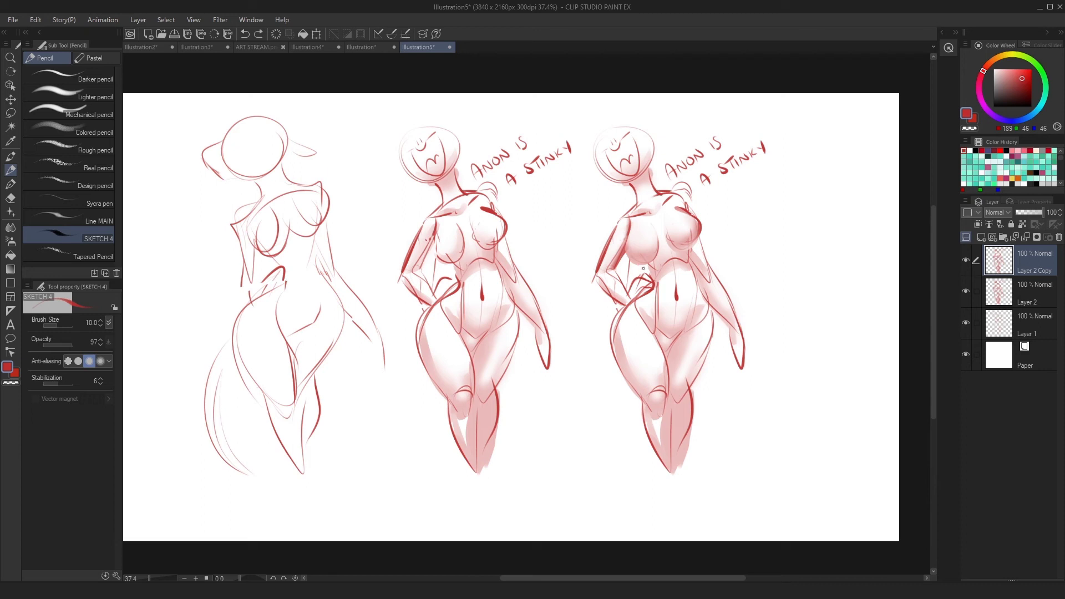
Redraw the waist, pelvis and hip lines of the copied figure with thin red pencil strokes, undoing the stray ones
{"action": "mouse_move", "coordinate": [658, 275]}
{"action": "left_mouse_down"}
{"action": "mouse_move", "coordinate": [693, 265]}
{"action": "mouse_move", "coordinate": [705, 295]}
{"action": "mouse_move", "coordinate": [666, 355]}
{"action": "mouse_move", "coordinate": [670, 346]}
{"action": "left_mouse_up"}
{"action": "key", "text": "ctrl+z"}
{"action": "key", "text": "ctrl+z"}
{"action": "key", "text": "ctrl+z"}
{"action": "key", "text": "ctrl+z"}
{"action": "key", "text": "ctrl+z"}
{"action": "key", "text": "ctrl+z"}
{"action": "mouse_move", "coordinate": [699, 310]}
{"action": "left_mouse_down"}
{"action": "mouse_move", "coordinate": [706, 276]}
{"action": "mouse_move", "coordinate": [698, 292]}
{"action": "left_mouse_up"}
{"action": "key", "text": "ctrl+z"}
{"action": "left_click_drag", "start_coordinate": [689, 330], "coordinate": [700, 306]}
{"action": "key", "text": "ctrl+z"}
Sharpen the chest contours of the copied figure with thin red pencil strokes
{"action": "left_click_drag", "start_coordinate": [657, 211], "coordinate": [697, 220]}
{"action": "key", "text": "ctrl+z"}
{"action": "left_click_drag", "start_coordinate": [627, 255], "coordinate": [690, 244]}
{"action": "key", "text": "ctrl+z"}
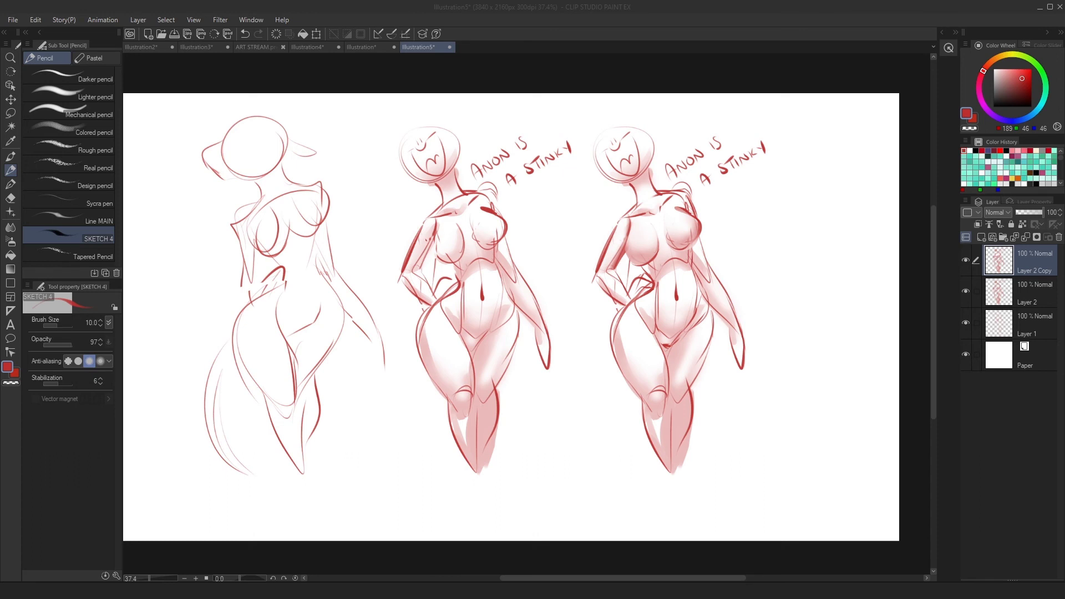
Lasso the copied figure's torso and one thigh, and airbrush red and sampled pink shading under the breasts
{"action": "left_click", "coordinate": [10, 113]}
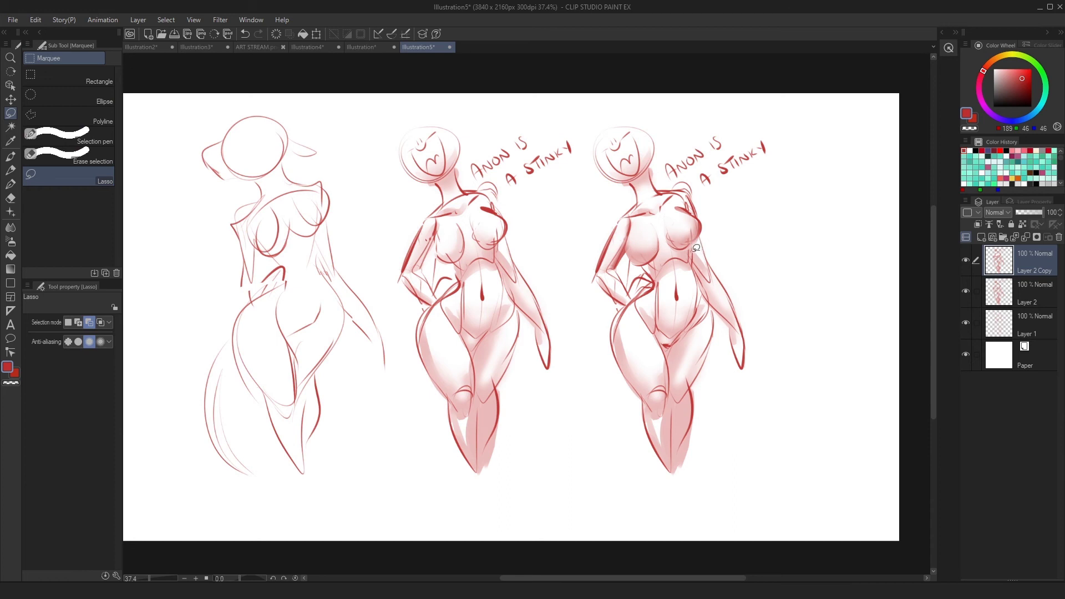
{"action": "mouse_move", "coordinate": [672, 241]}
{"action": "left_mouse_down"}
{"action": "mouse_move", "coordinate": [697, 240]}
{"action": "mouse_move", "coordinate": [670, 244]}
{"action": "mouse_move", "coordinate": [693, 243]}
{"action": "mouse_move", "coordinate": [713, 320]}
{"action": "mouse_move", "coordinate": [692, 394]}
{"action": "mouse_move", "coordinate": [674, 408]}
{"action": "mouse_move", "coordinate": [676, 340]}
{"action": "mouse_move", "coordinate": [659, 337]}
{"action": "mouse_move", "coordinate": [637, 303]}
{"action": "mouse_move", "coordinate": [658, 280]}
{"action": "mouse_move", "coordinate": [643, 258]}
{"action": "mouse_move", "coordinate": [661, 233]}
{"action": "left_mouse_up"}
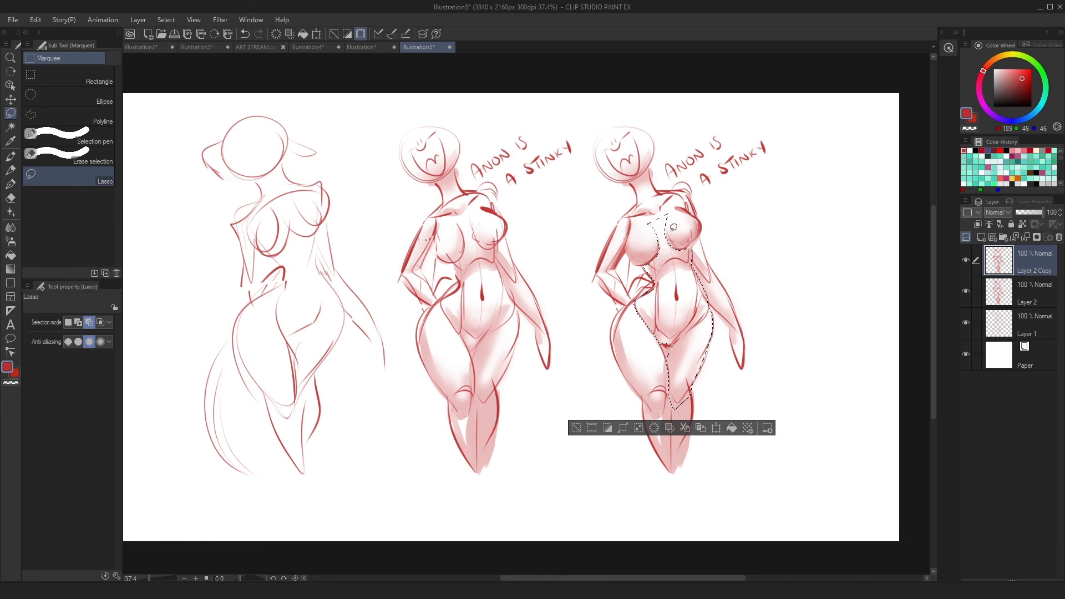
{"action": "left_click", "coordinate": [11, 240]}
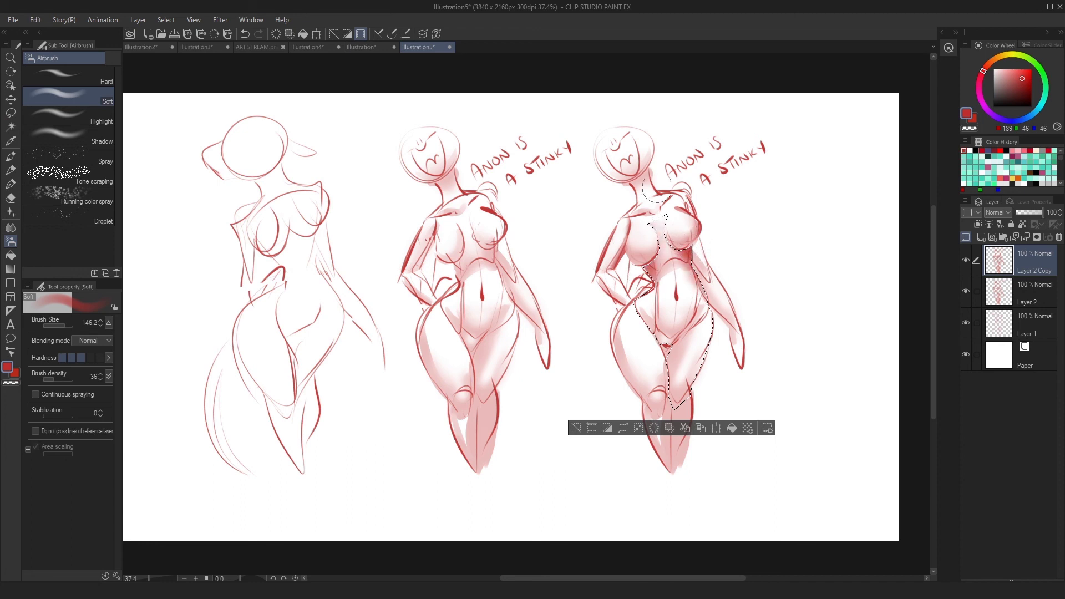
{"action": "left_click", "coordinate": [667, 281], "text": "alt"}
{"action": "left_click", "coordinate": [656, 264], "text": "alt"}
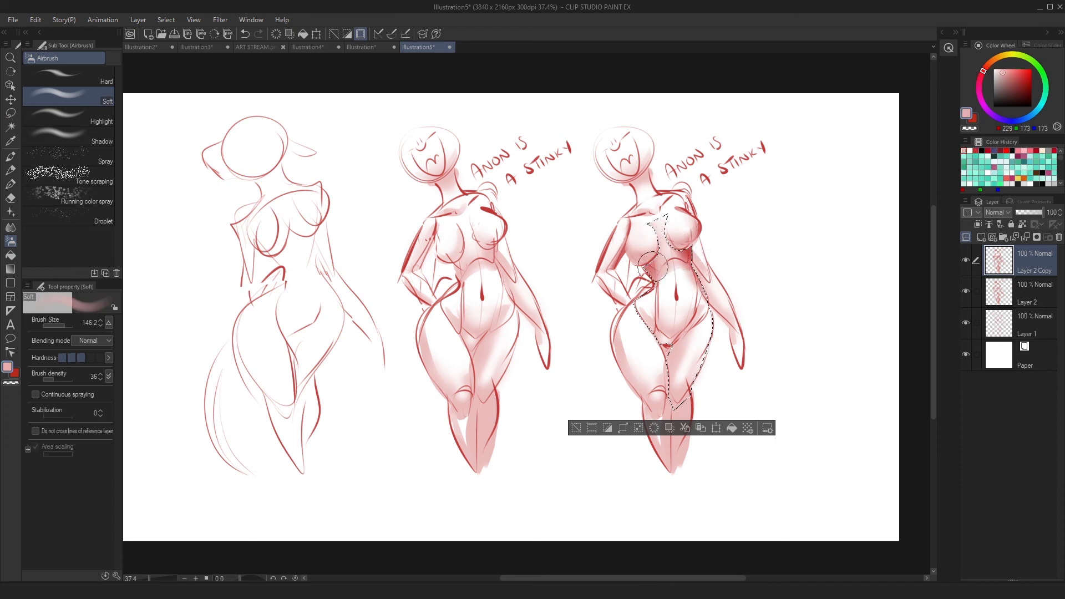
Lighten the middle of the selected torso with the Soft airbrush in white and clear the selection
{"action": "left_click", "coordinate": [646, 221], "text": "alt"}
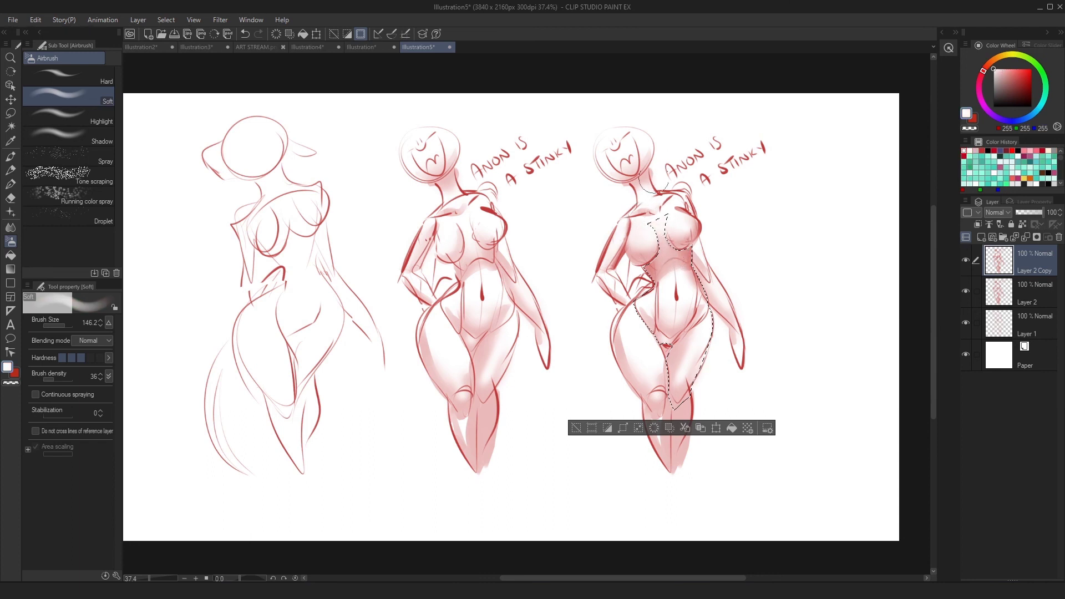
{"action": "mouse_move", "coordinate": [685, 276]}
{"action": "left_mouse_down"}
{"action": "mouse_move", "coordinate": [673, 280]}
{"action": "mouse_move", "coordinate": [676, 317]}
{"action": "mouse_move", "coordinate": [686, 308]}
{"action": "mouse_move", "coordinate": [670, 328]}
{"action": "mouse_move", "coordinate": [688, 303]}
{"action": "mouse_move", "coordinate": [690, 267]}
{"action": "mouse_move", "coordinate": [667, 266]}
{"action": "mouse_move", "coordinate": [675, 279]}
{"action": "left_mouse_up"}
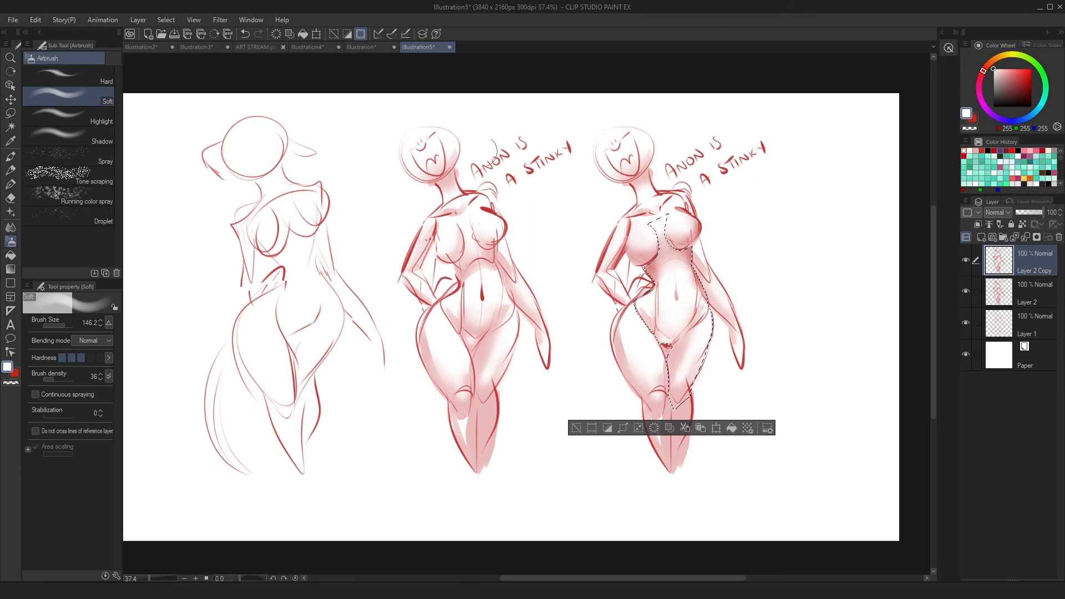
{"action": "left_click", "coordinate": [169, 20]}
{"action": "left_click", "coordinate": [189, 48]}
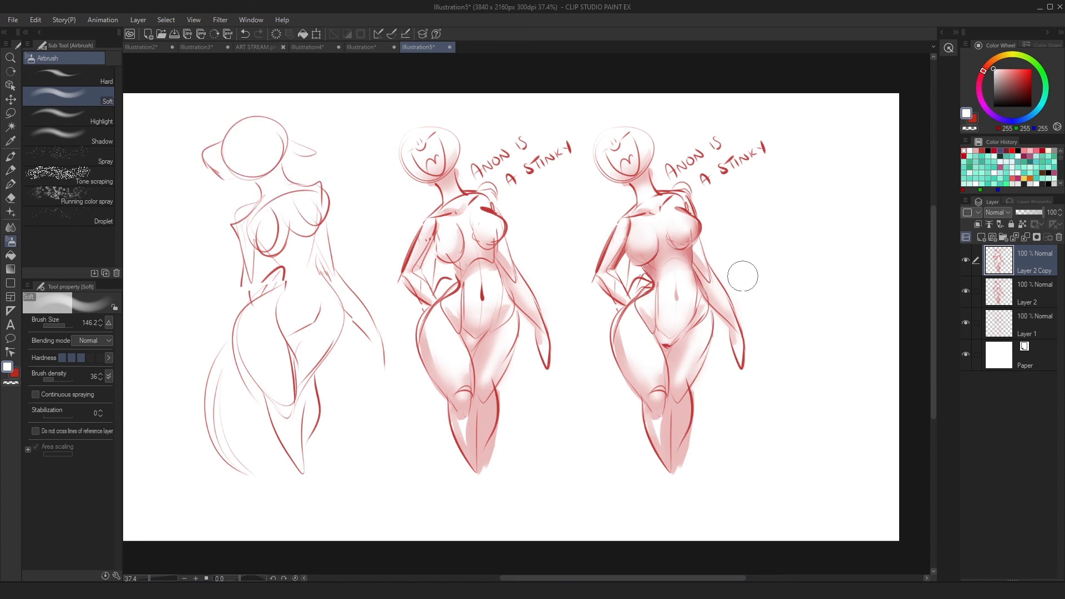
Redraw the copied figure's navel and pelvis line in dark red with the SKETCH 4 pencil at brush size 10
{"action": "key", "text": "p"}
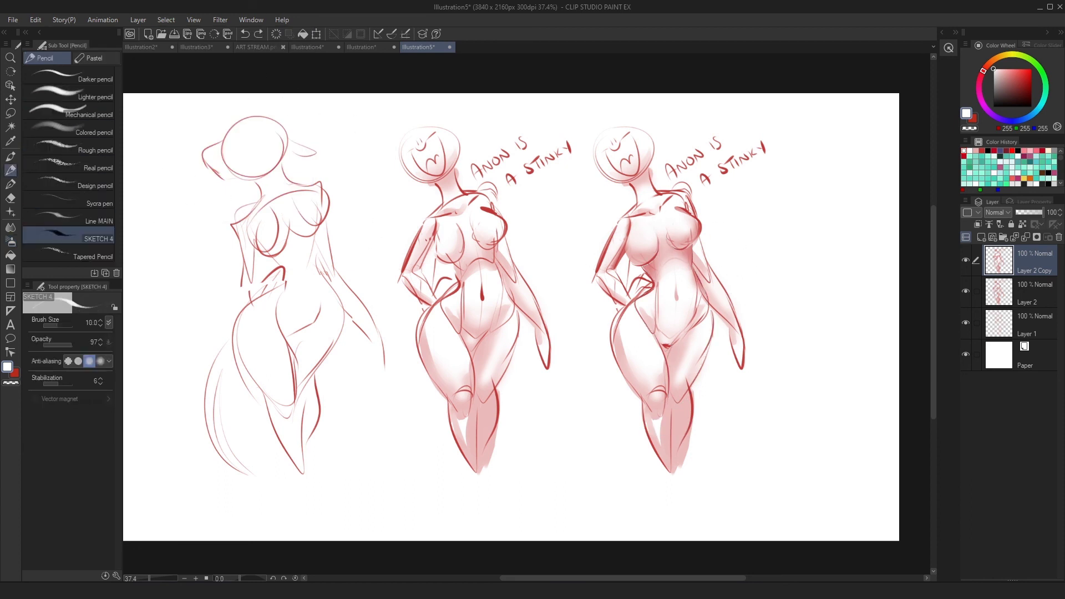
{"action": "left_click", "coordinate": [1032, 88]}
{"action": "left_click_drag", "start_coordinate": [1032, 88], "coordinate": [1031, 84]}
{"action": "left_click_drag", "start_coordinate": [676, 290], "coordinate": [677, 334]}
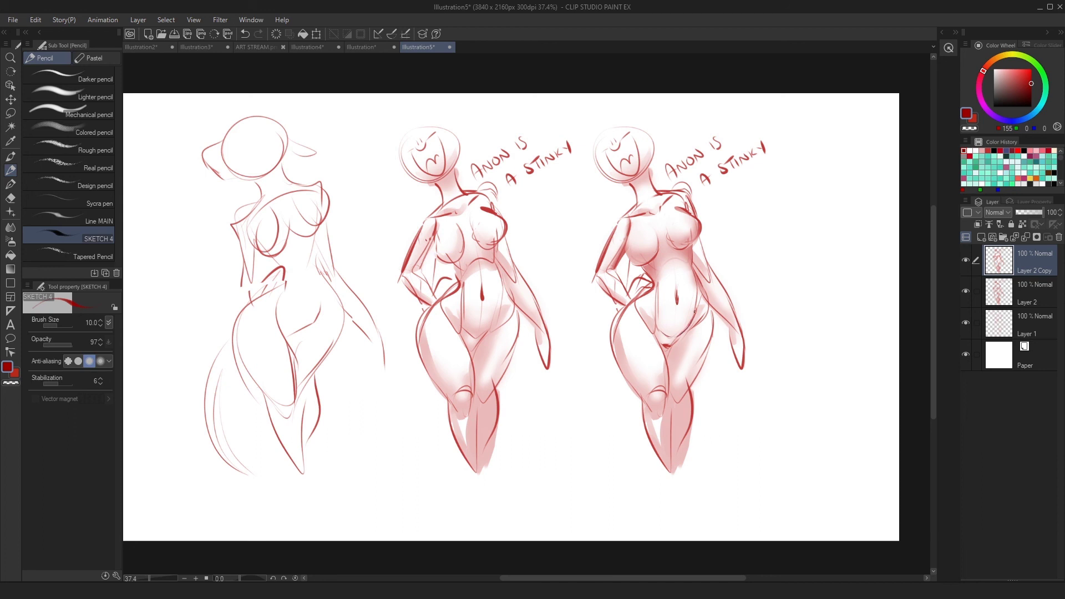
{"action": "mouse_move", "coordinate": [690, 327]}
{"action": "left_mouse_down"}
{"action": "mouse_move", "coordinate": [662, 345]}
{"action": "mouse_move", "coordinate": [706, 311]}
{"action": "left_mouse_up"}
{"action": "key", "text": "ctrl+z"}
Reinforce the inner thigh, knee and lower leg lines of the copied figure in dark red, undoing unwanted strokes
{"action": "mouse_move", "coordinate": [687, 382]}
{"action": "left_mouse_down"}
{"action": "mouse_move", "coordinate": [692, 404]}
{"action": "mouse_move", "coordinate": [675, 407]}
{"action": "left_mouse_up"}
{"action": "key", "text": "ctrl+z"}
{"action": "left_click_drag", "start_coordinate": [668, 403], "coordinate": [673, 457]}
{"action": "key", "text": "ctrl+z"}
{"action": "key", "text": "ctrl+z"}
{"action": "mouse_move", "coordinate": [684, 399]}
{"action": "left_mouse_down"}
{"action": "mouse_move", "coordinate": [715, 331]}
{"action": "mouse_move", "coordinate": [697, 378]}
{"action": "mouse_move", "coordinate": [711, 327]}
{"action": "mouse_move", "coordinate": [651, 289]}
{"action": "left_mouse_up"}
{"action": "key", "text": "ctrl+z"}
{"action": "key", "text": "ctrl+z"}
Add thin dark red contour lines across the breasts and hips of the copied figure
{"action": "left_click_drag", "start_coordinate": [689, 249], "coordinate": [691, 219]}
{"action": "key", "text": "ctrl+z"}
{"action": "mouse_move", "coordinate": [638, 254]}
{"action": "left_mouse_down"}
{"action": "mouse_move", "coordinate": [639, 220]}
{"action": "mouse_move", "coordinate": [655, 215]}
{"action": "mouse_move", "coordinate": [650, 238]}
{"action": "mouse_move", "coordinate": [690, 224]}
{"action": "left_mouse_up"}
{"action": "mouse_move", "coordinate": [633, 318]}
{"action": "left_mouse_down"}
{"action": "mouse_move", "coordinate": [659, 385]}
{"action": "mouse_move", "coordinate": [705, 314]}
{"action": "left_mouse_up"}
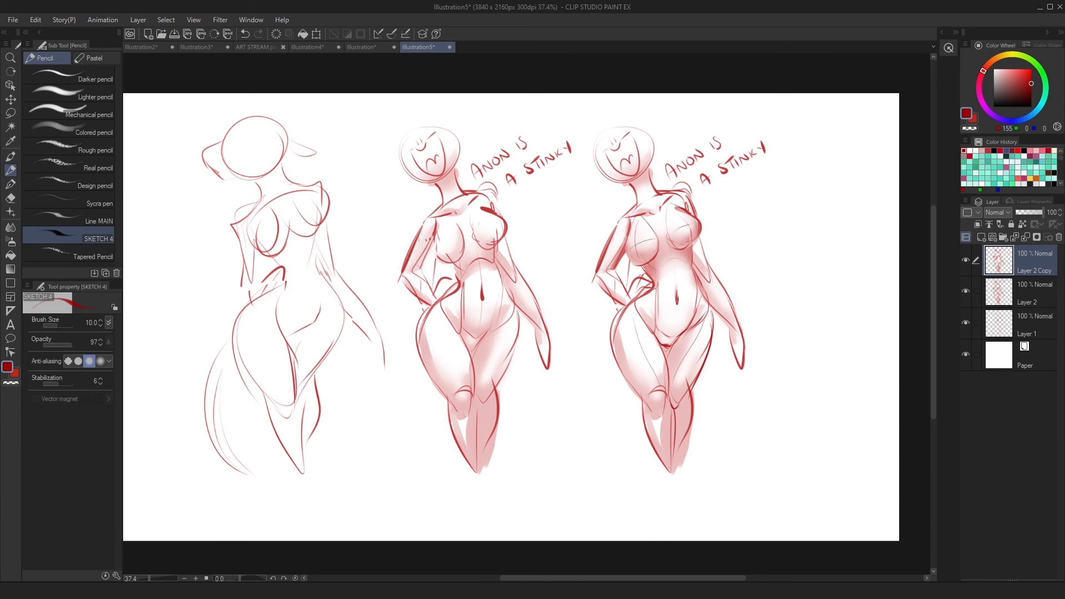
Darken the outline of the hand on the copied figure's hip and try hatching over the face
{"action": "mouse_move", "coordinate": [642, 293]}
{"action": "left_mouse_down"}
{"action": "mouse_move", "coordinate": [660, 287]}
{"action": "mouse_move", "coordinate": [639, 277]}
{"action": "mouse_move", "coordinate": [659, 286]}
{"action": "left_mouse_up"}
{"action": "key", "text": "ctrl+z"}
{"action": "key", "text": "ctrl+z"}
{"action": "left_click_drag", "start_coordinate": [613, 154], "coordinate": [632, 138]}
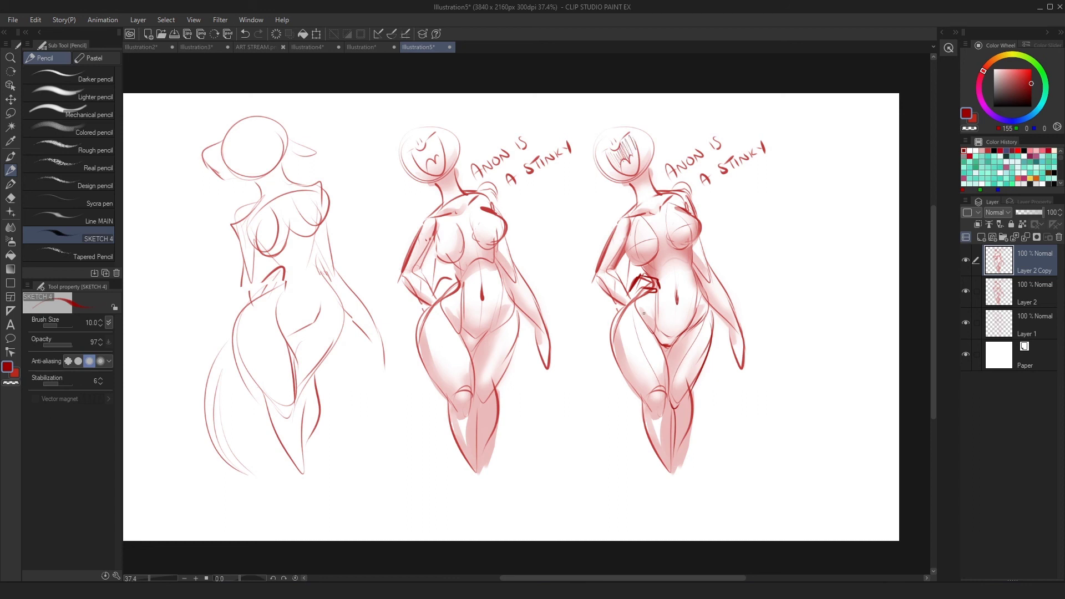
{"action": "key", "text": "ctrl+z"}
Strengthen the side contour of the torso and the knee line of the copied figure in dark red
{"action": "mouse_move", "coordinate": [692, 248]}
{"action": "left_mouse_down"}
{"action": "mouse_move", "coordinate": [710, 315]}
{"action": "mouse_move", "coordinate": [697, 311]}
{"action": "left_mouse_up"}
{"action": "key", "text": "ctrl+z"}
{"action": "left_click_drag", "start_coordinate": [673, 409], "coordinate": [683, 396]}
Capture a screenshot of the canvas region containing all three figures
{"action": "key", "text": "Print"}
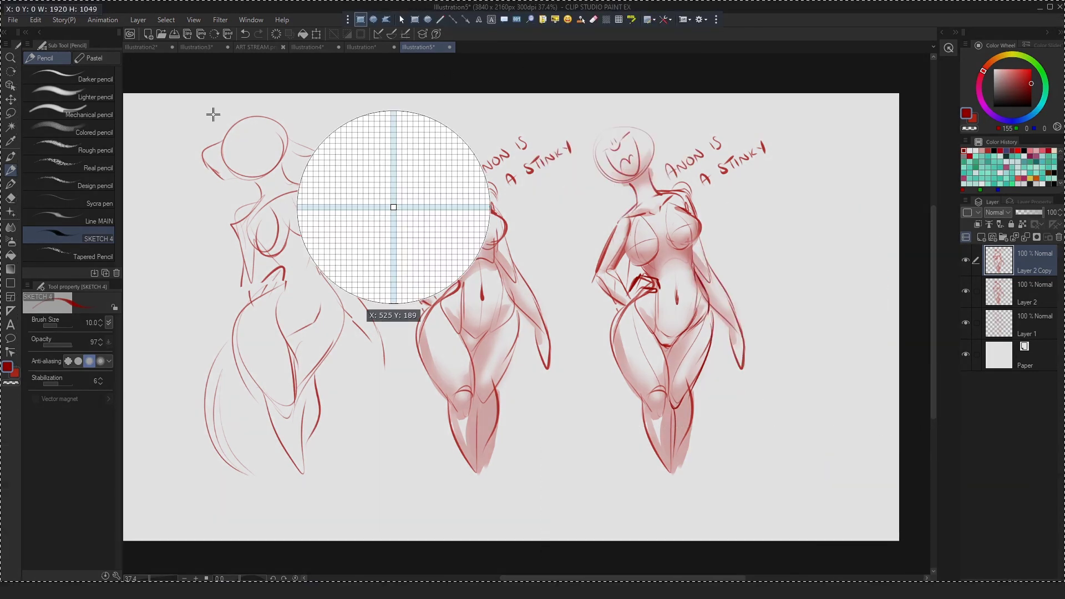
{"action": "left_click_drag", "start_coordinate": [161, 100], "coordinate": [839, 501]}
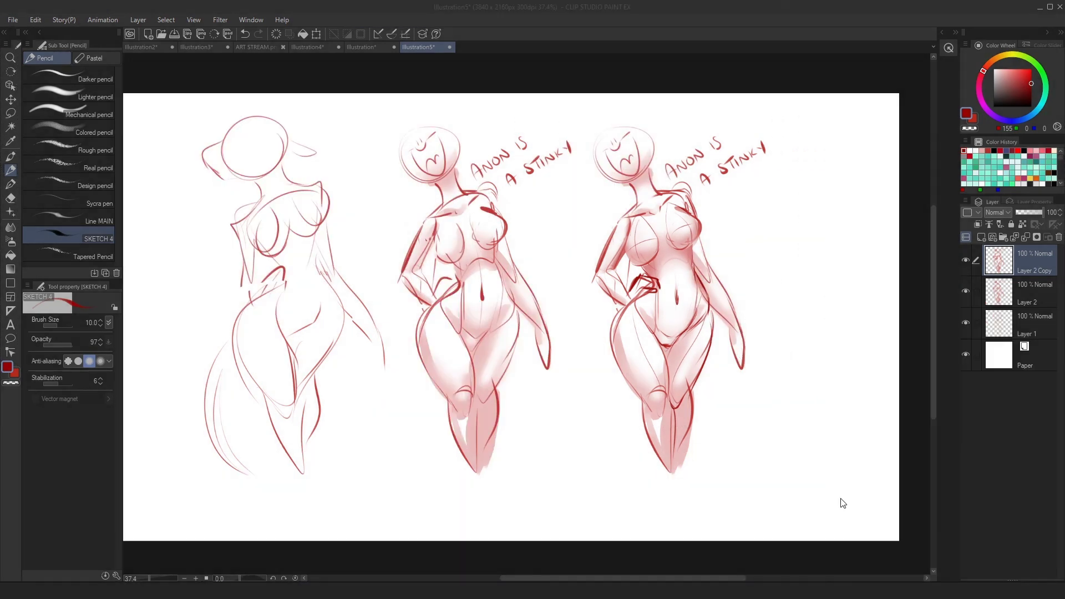